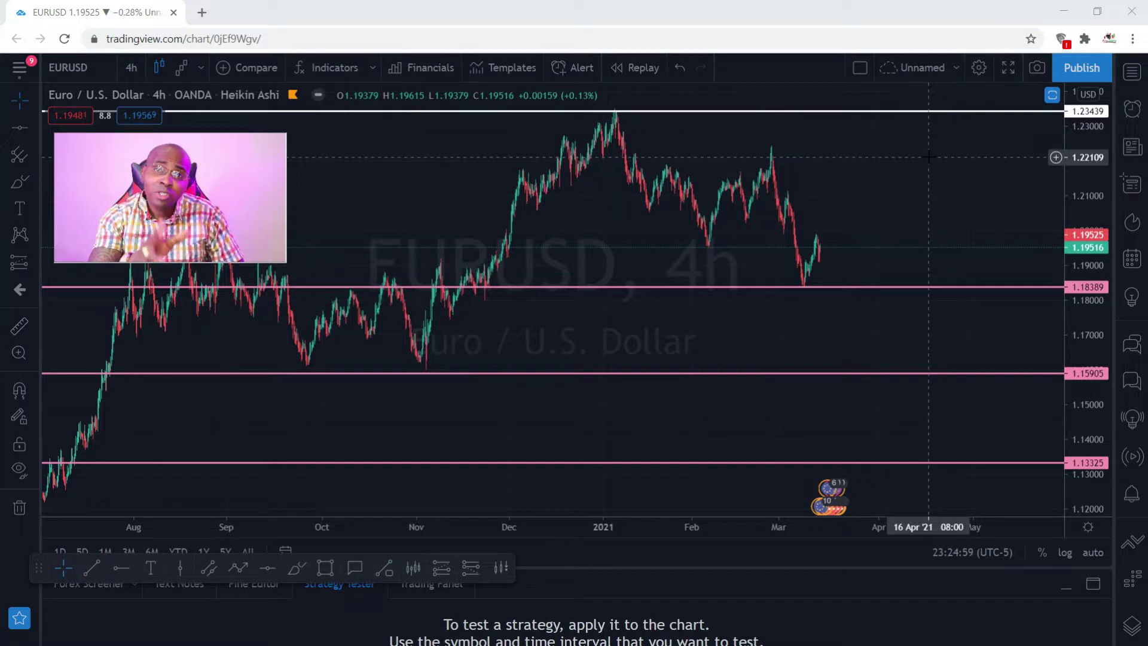
Zoom the EURUSD 4h chart out and in, then pan it to leave space after the latest candles.
scroll(921, 161, "down", 3)
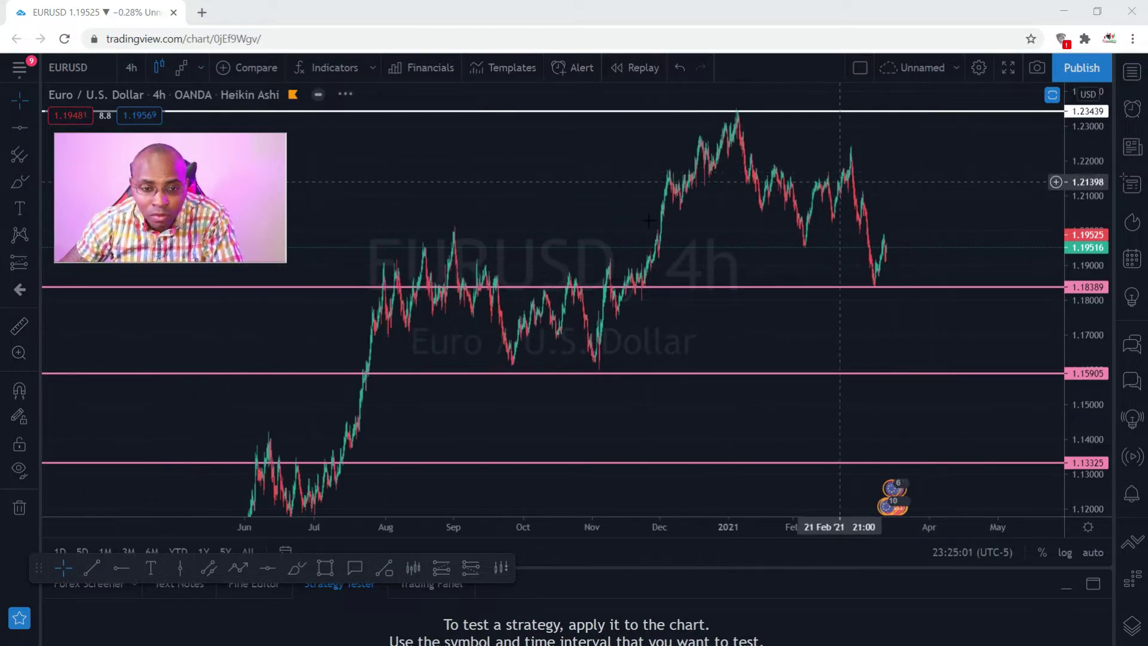
scroll(649, 220, "up", 2)
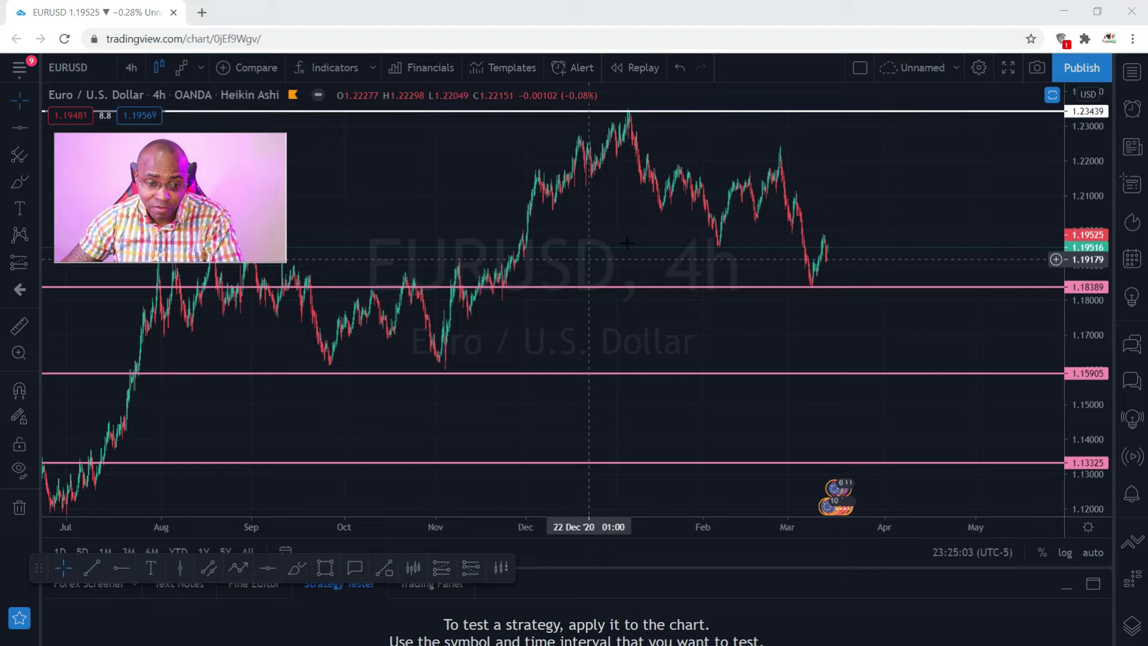
left_click_drag(917, 183, 785, 182)
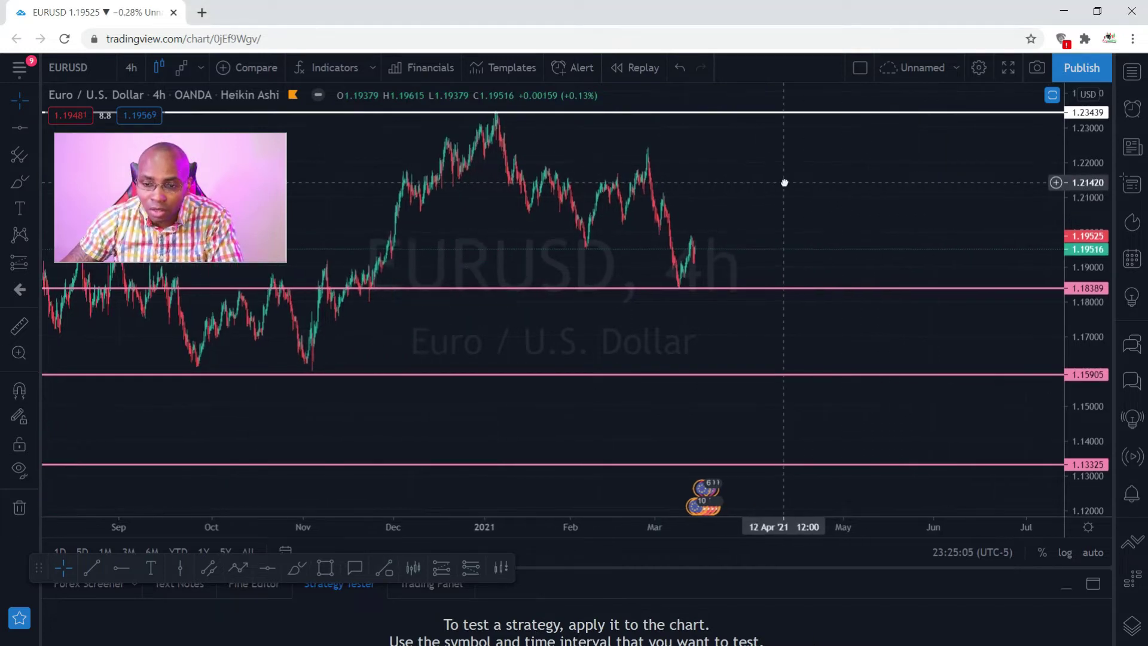
Open Chart settings from the chart's right-click menu.
right_click(762, 171)
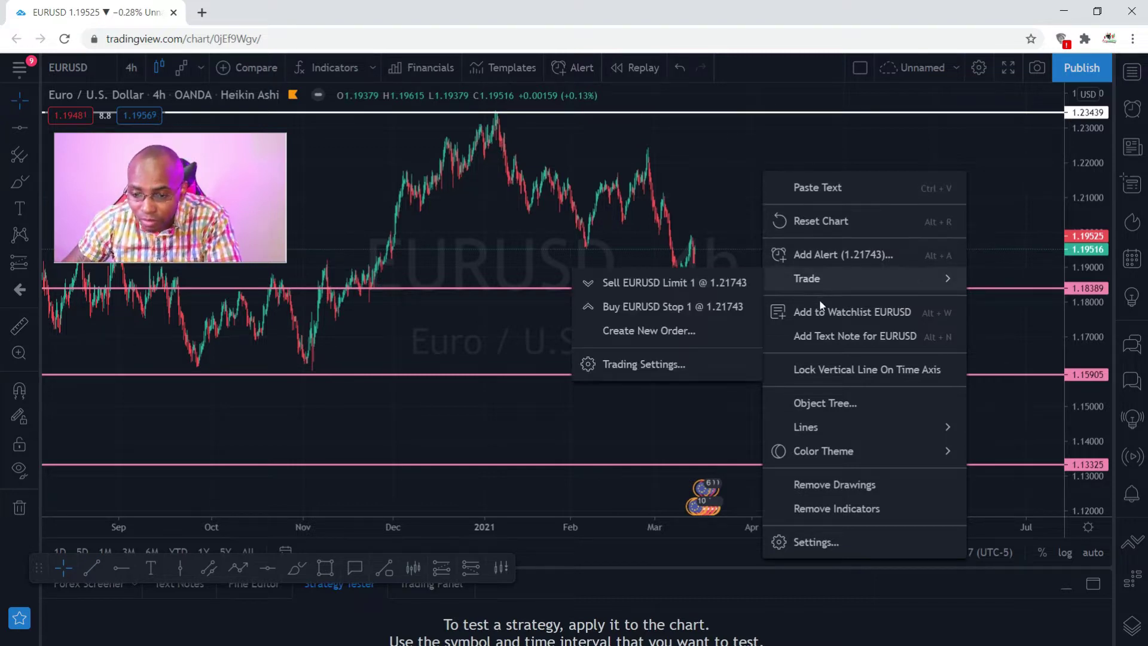
left_click(829, 544)
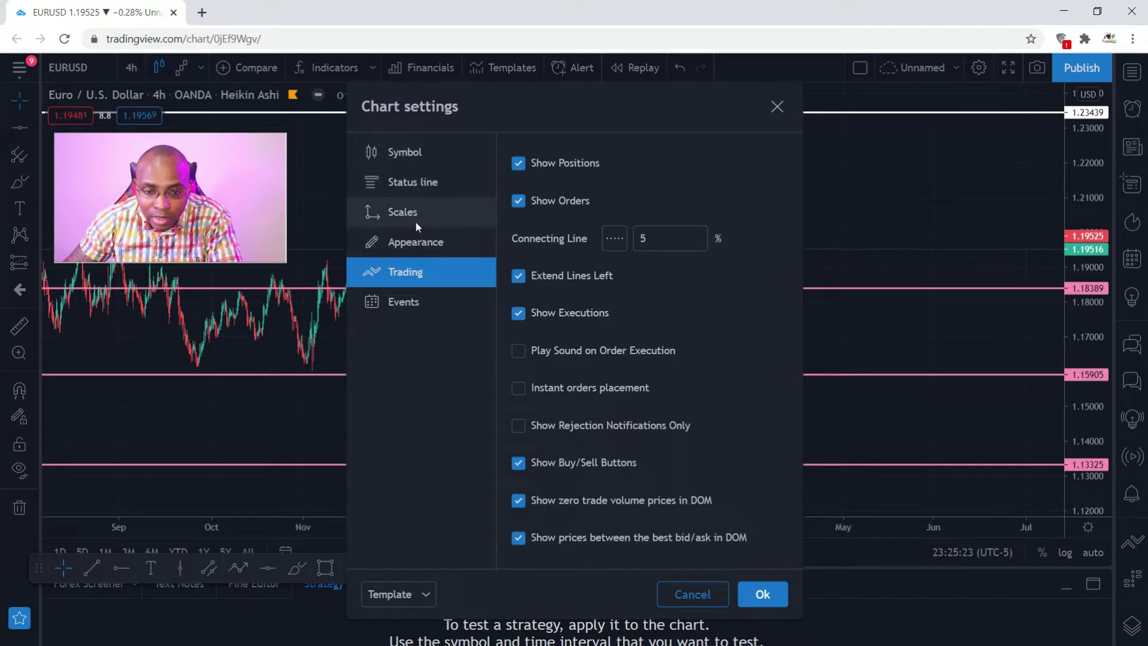
In the Symbol tab, set the up-candle border colour to yellow after trying white.
left_click(408, 154)
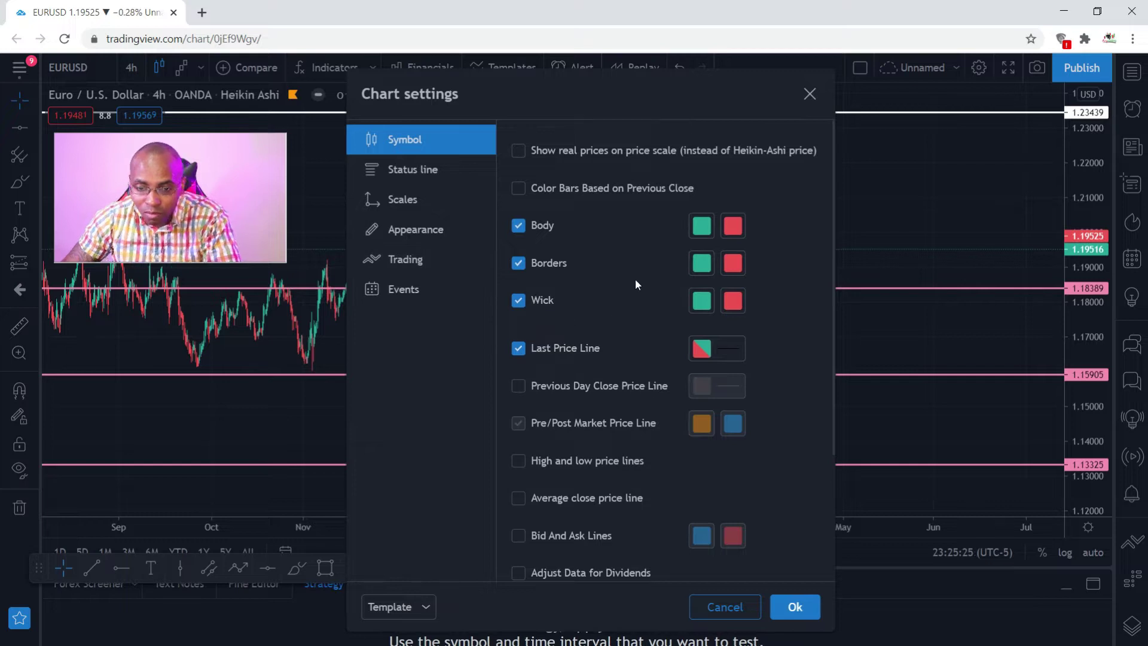
scroll(635, 281, "down", 2)
scroll(636, 291, "up", 2)
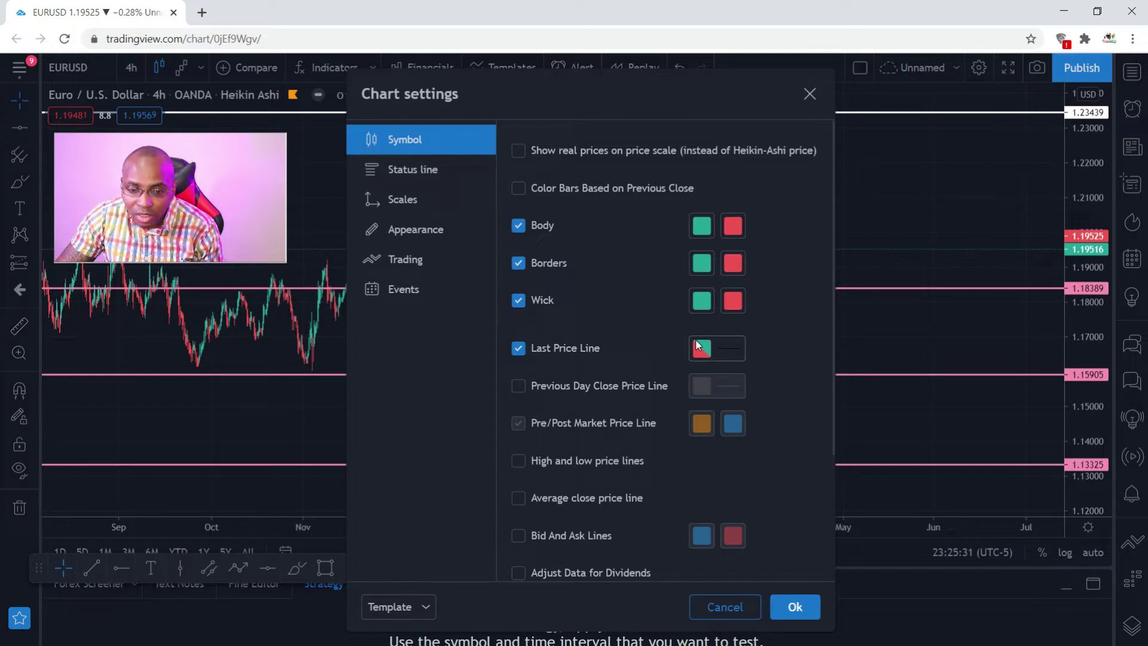
left_click(703, 264)
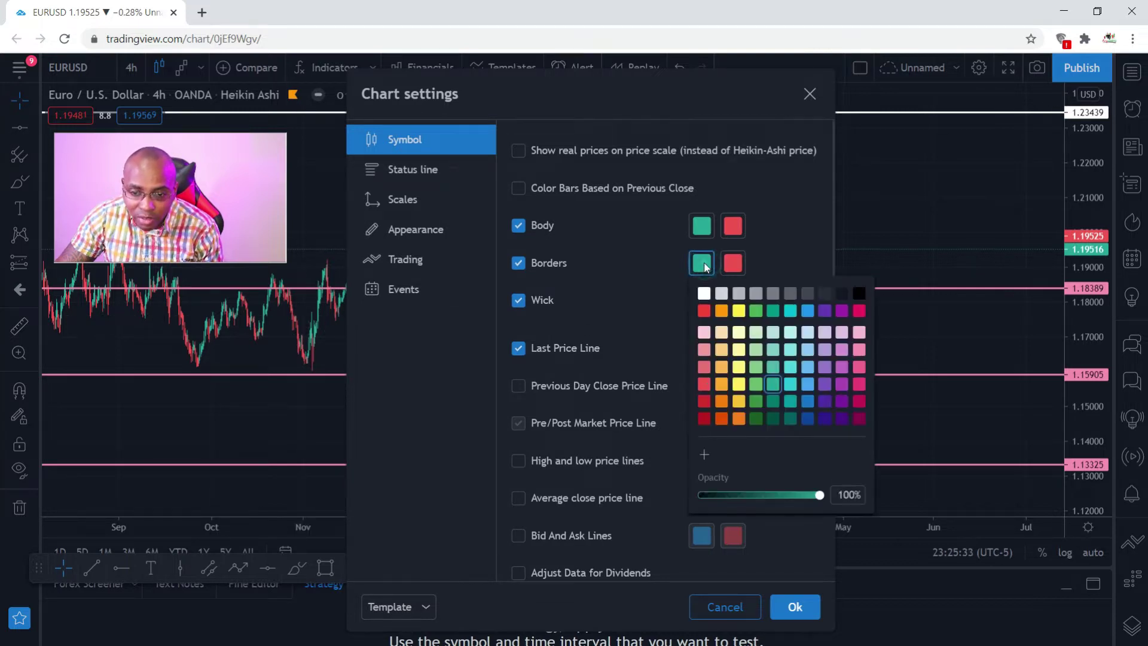
left_click(706, 293)
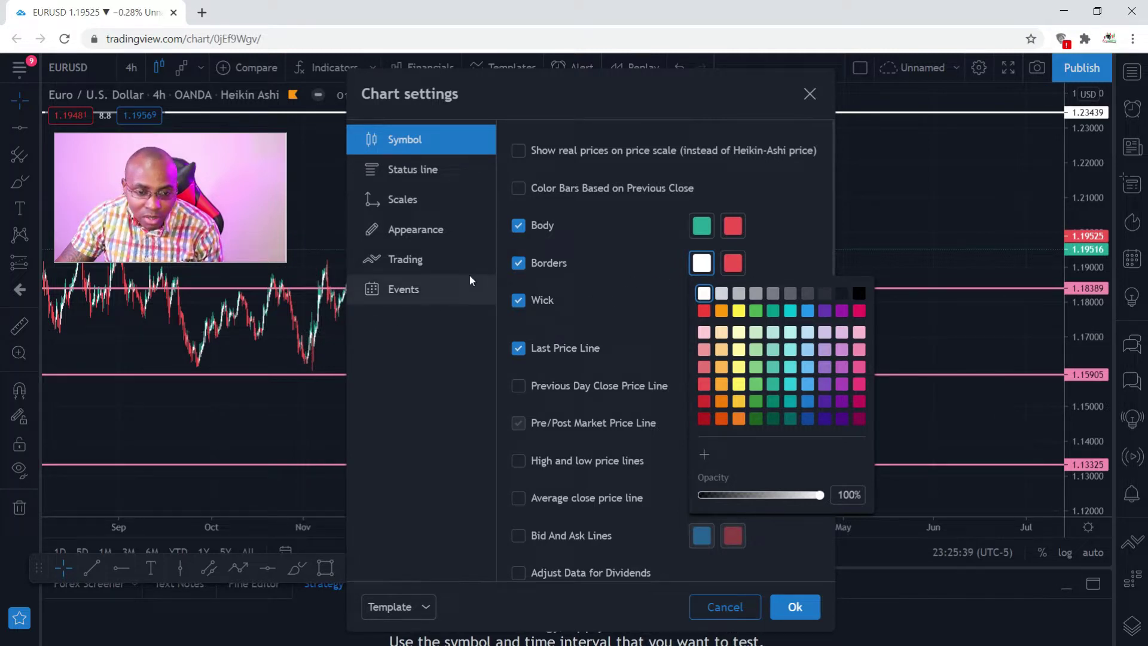
left_click(740, 311)
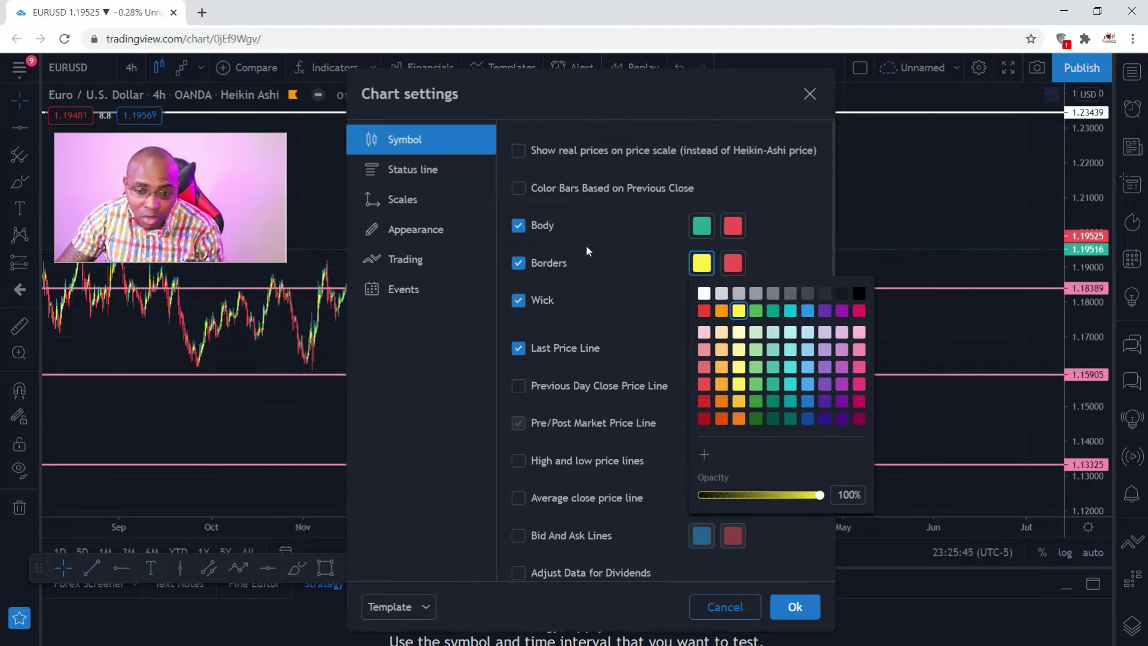
left_click(696, 230)
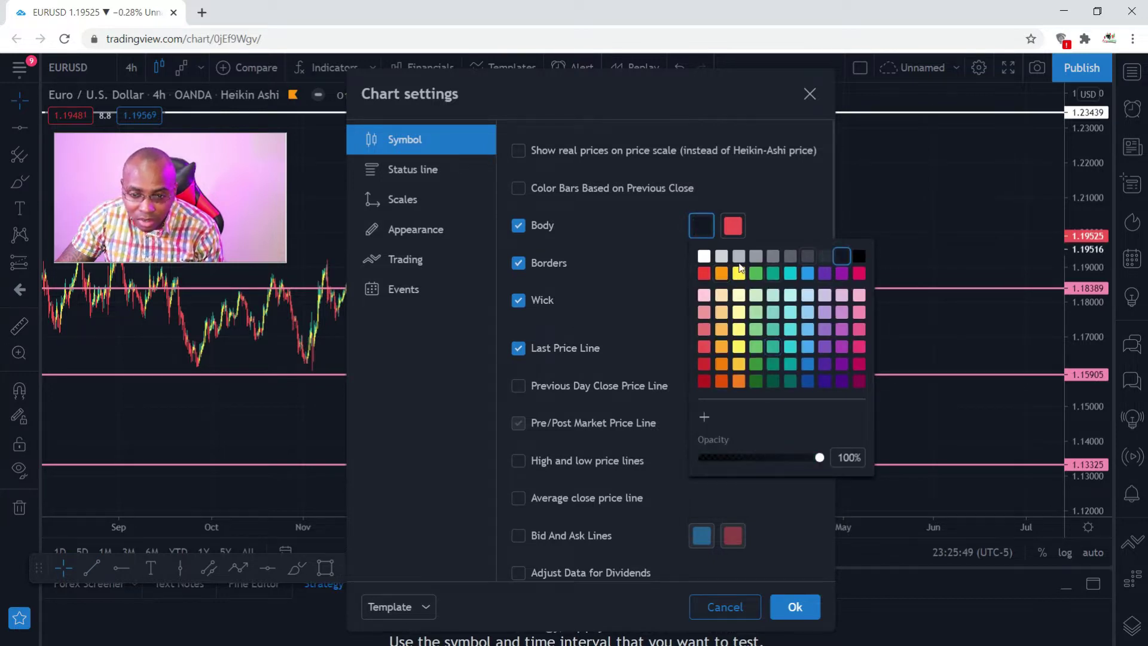
Choose white for up-candle bodies and light orange for down-candle bodies, after trying green.
left_click(704, 256)
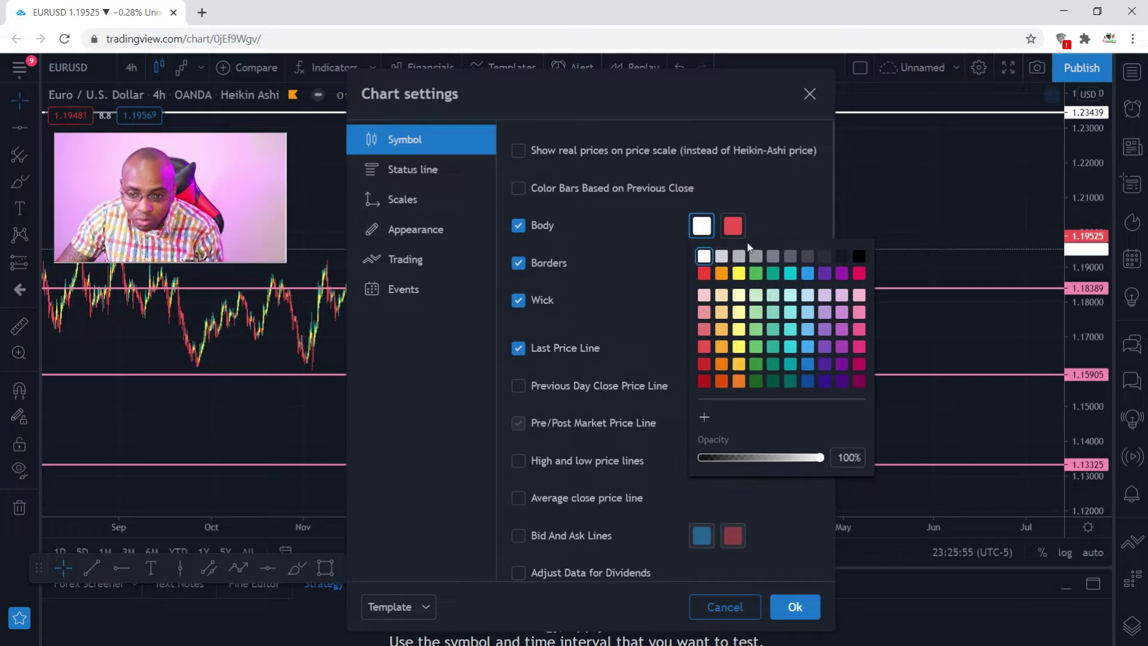
left_click(736, 227)
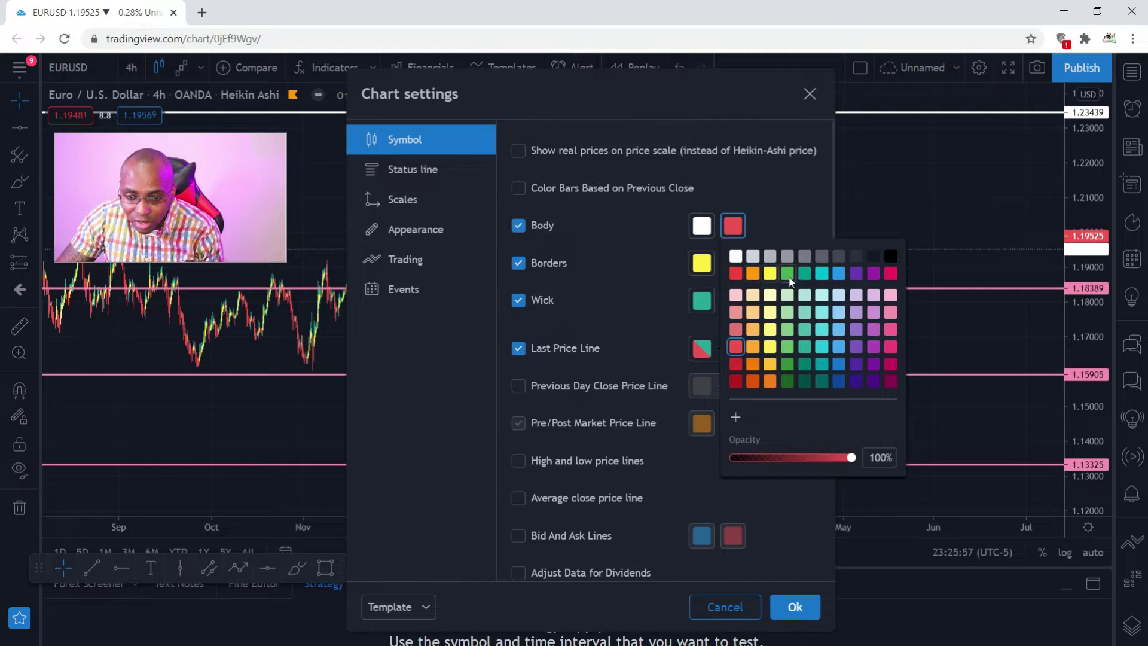
left_click(788, 275)
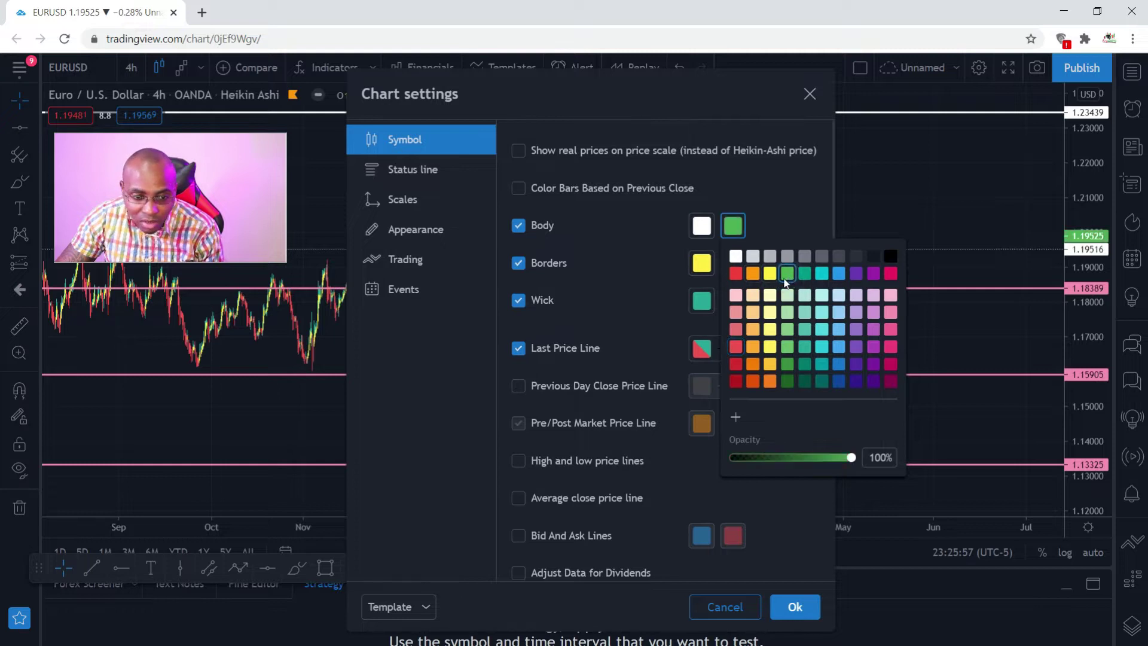
left_click(753, 331)
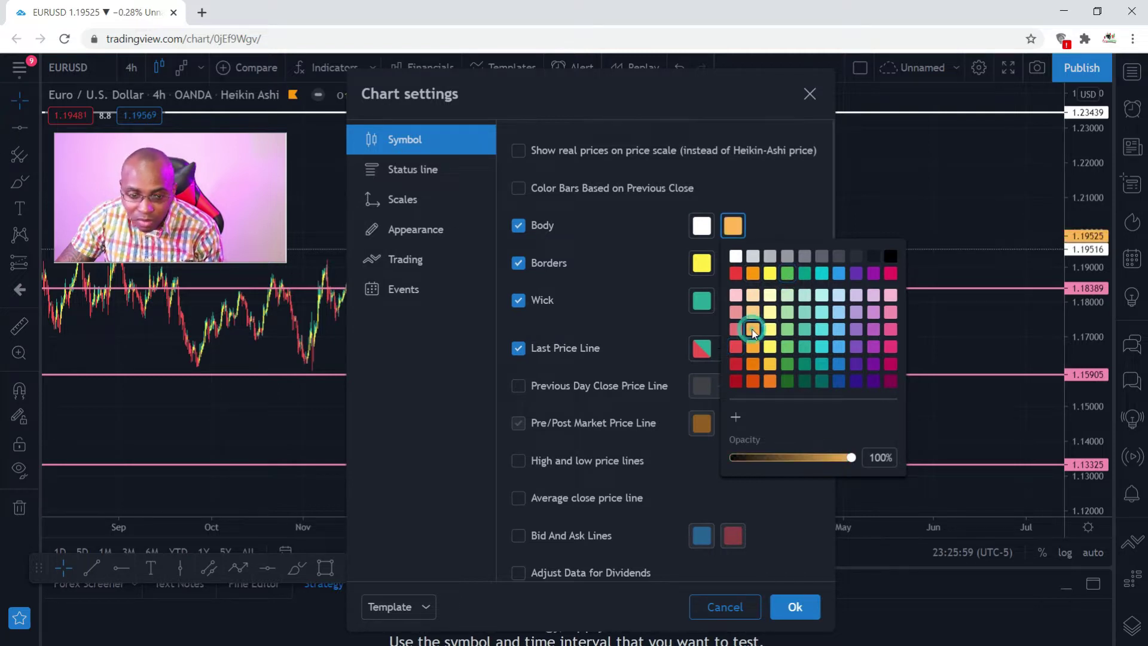
left_click(640, 286)
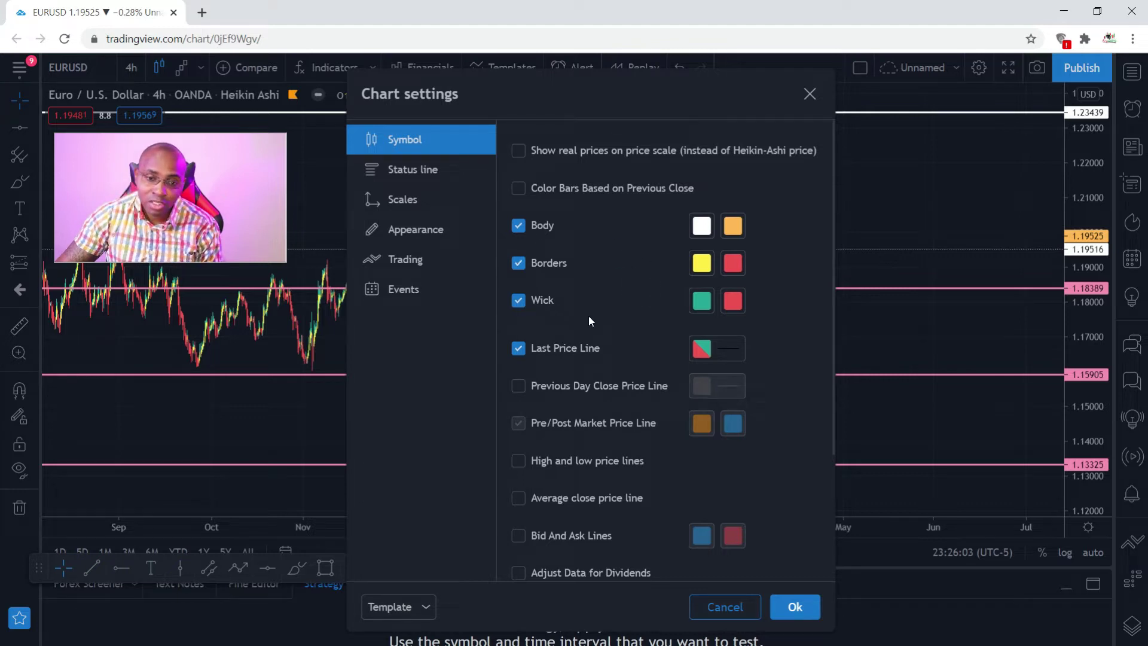
Cancel the colour edits and reopen Chart settings to confirm the default teal and red candles.
left_click(724, 607)
right_click(823, 200)
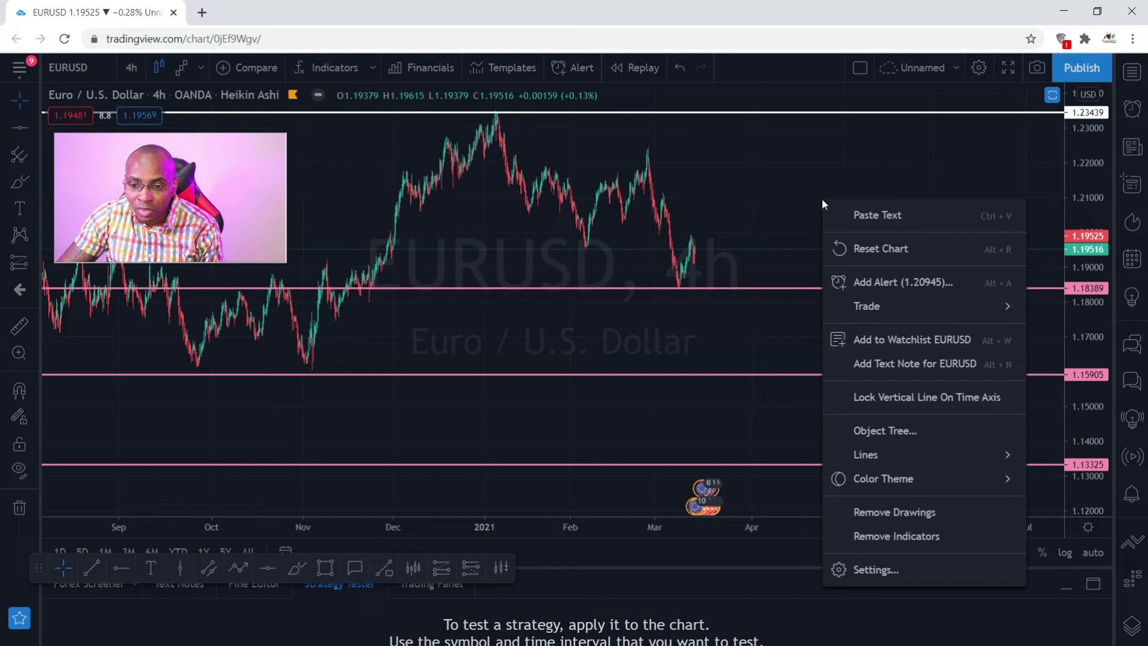
left_click(897, 573)
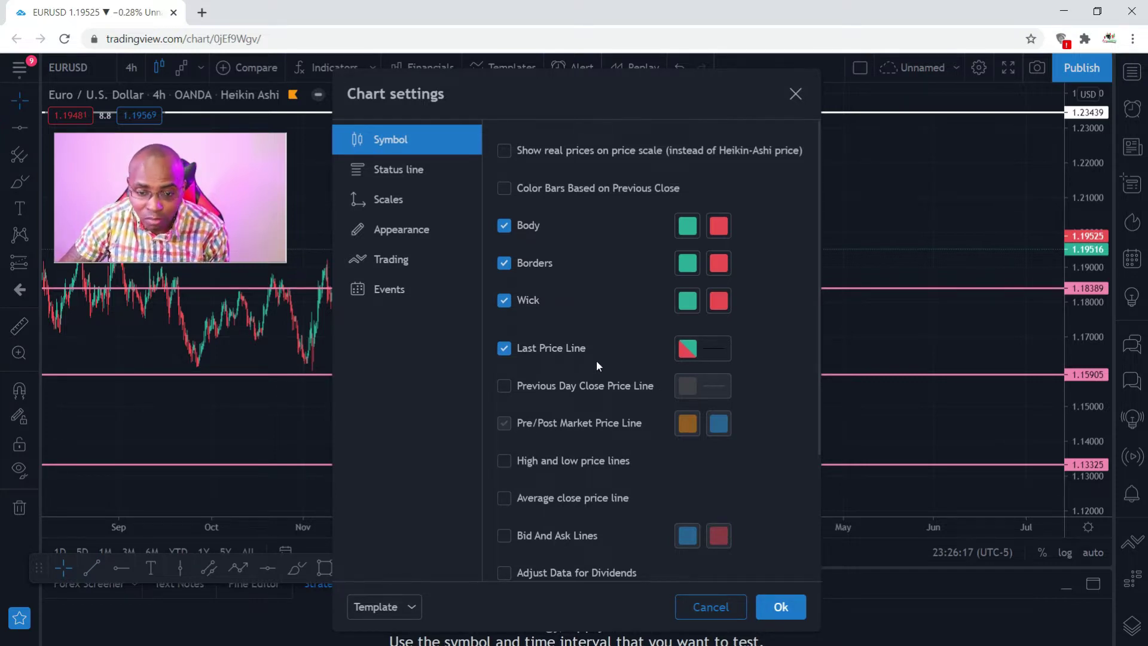
scroll(607, 395, "down", 3)
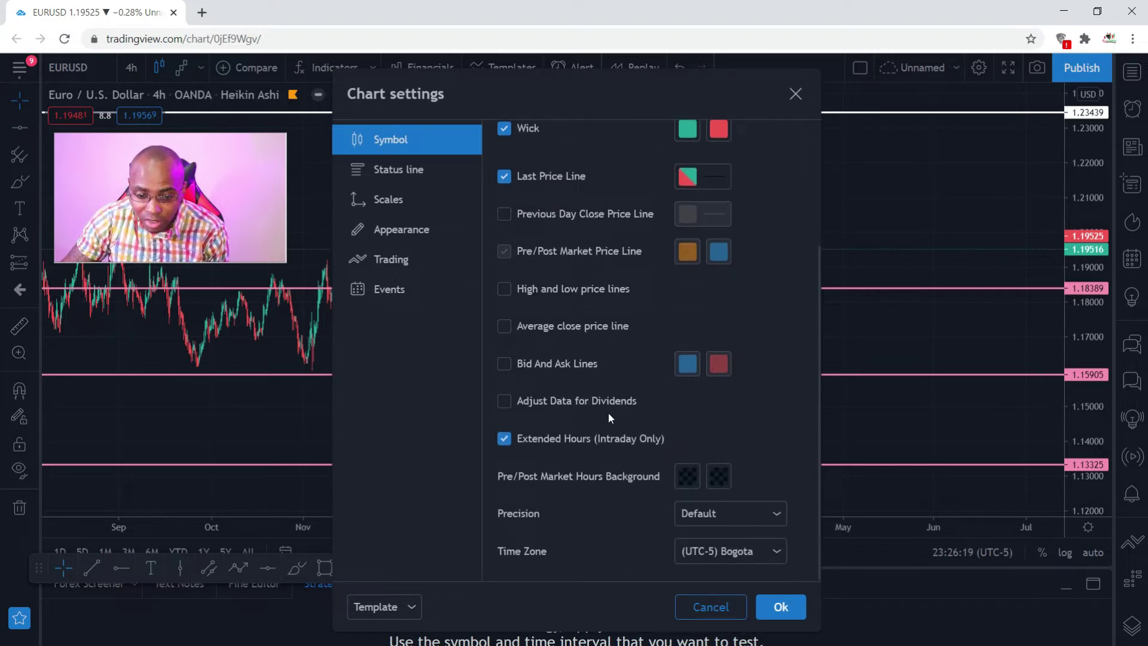
scroll(611, 416, "up", 3)
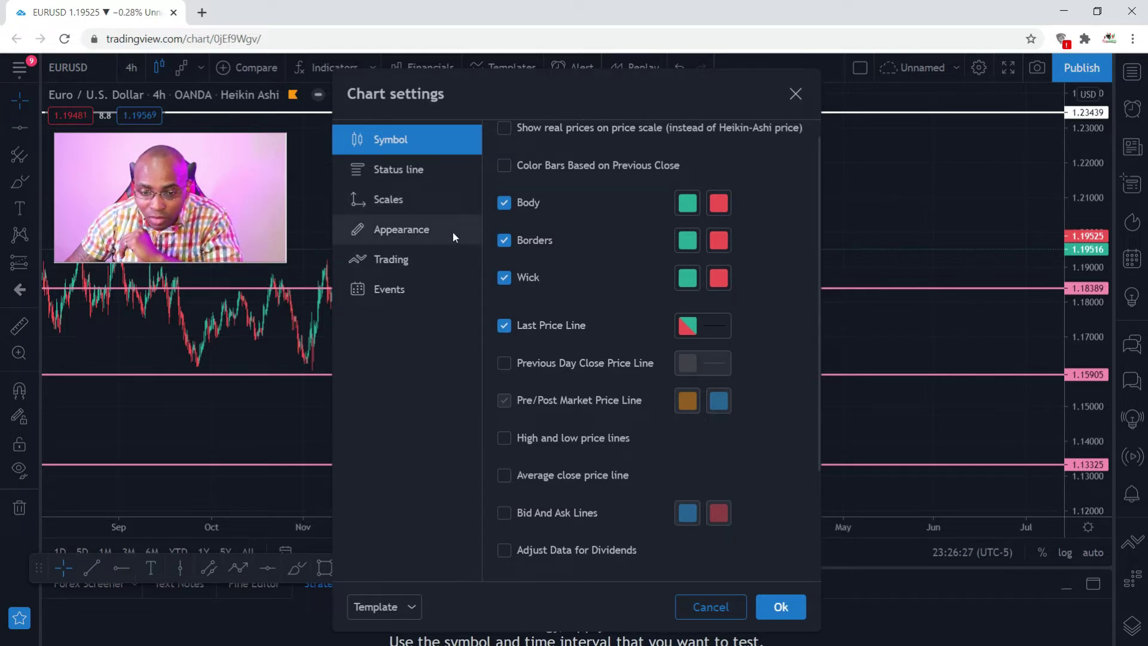
Browse the Status line and Scales tabs, turning the Bid and Ask labels on, then off.
left_click(409, 174)
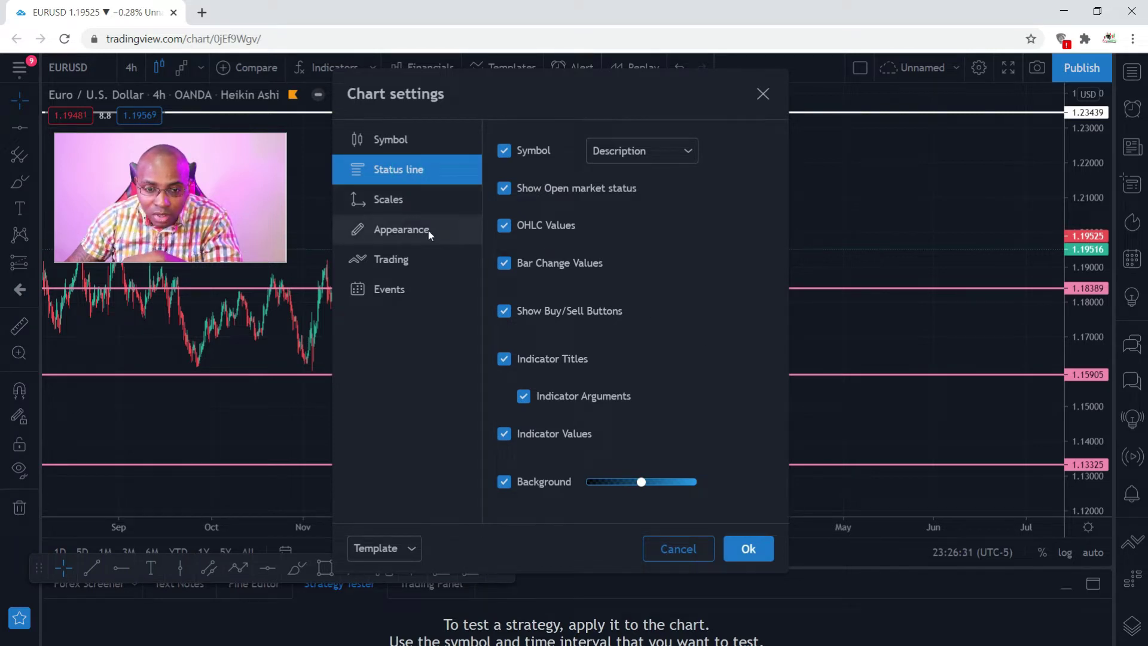
left_click(408, 207)
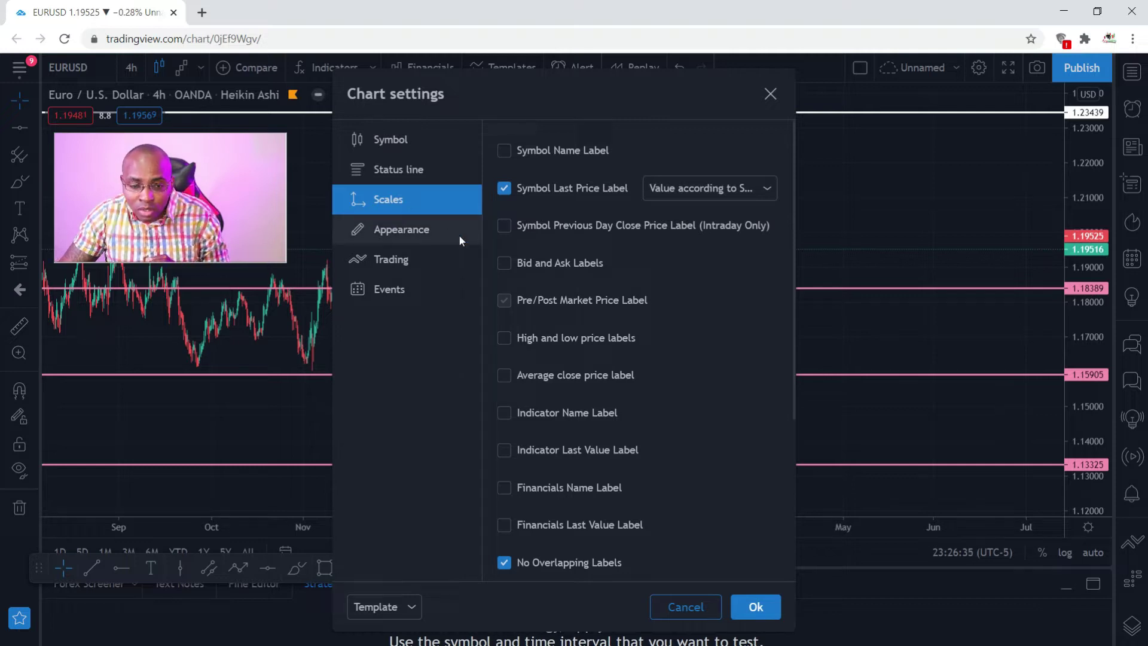
scroll(633, 272, "down", 4)
scroll(635, 282, "up", 1)
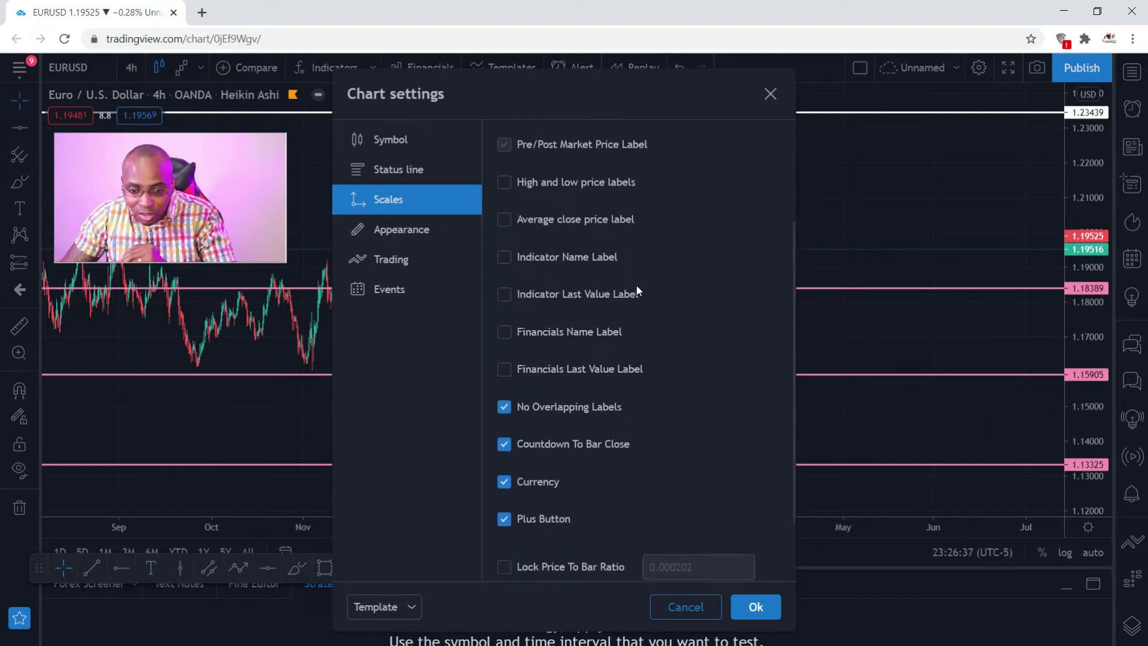
scroll(636, 291, "up", 2)
scroll(640, 265, "up", 2)
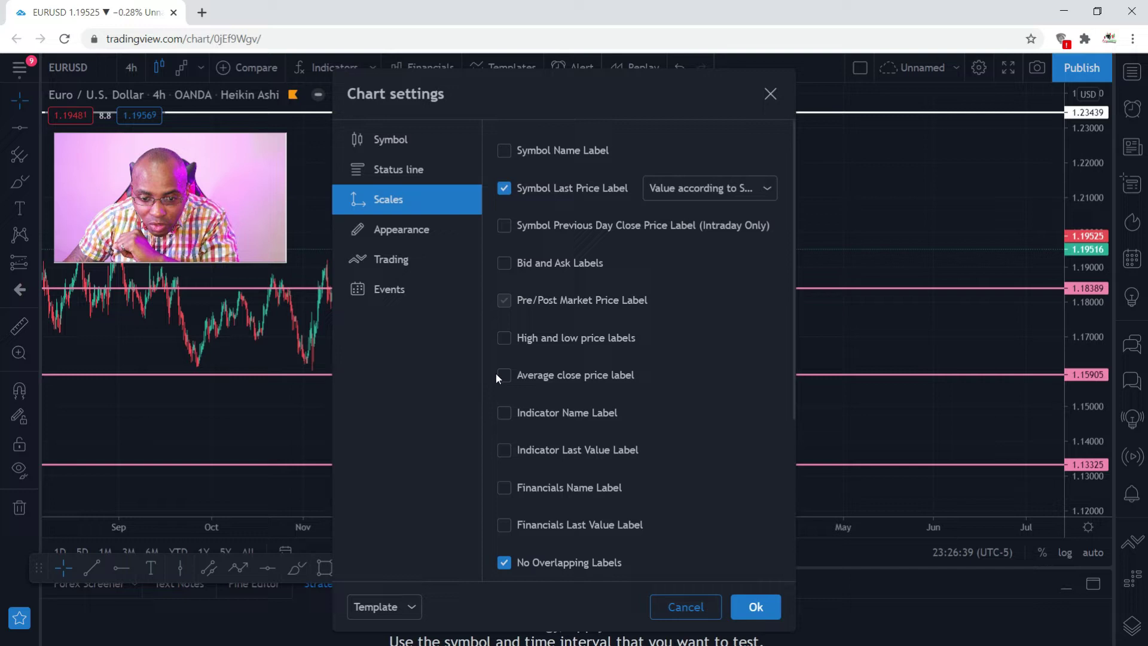
left_click(504, 265)
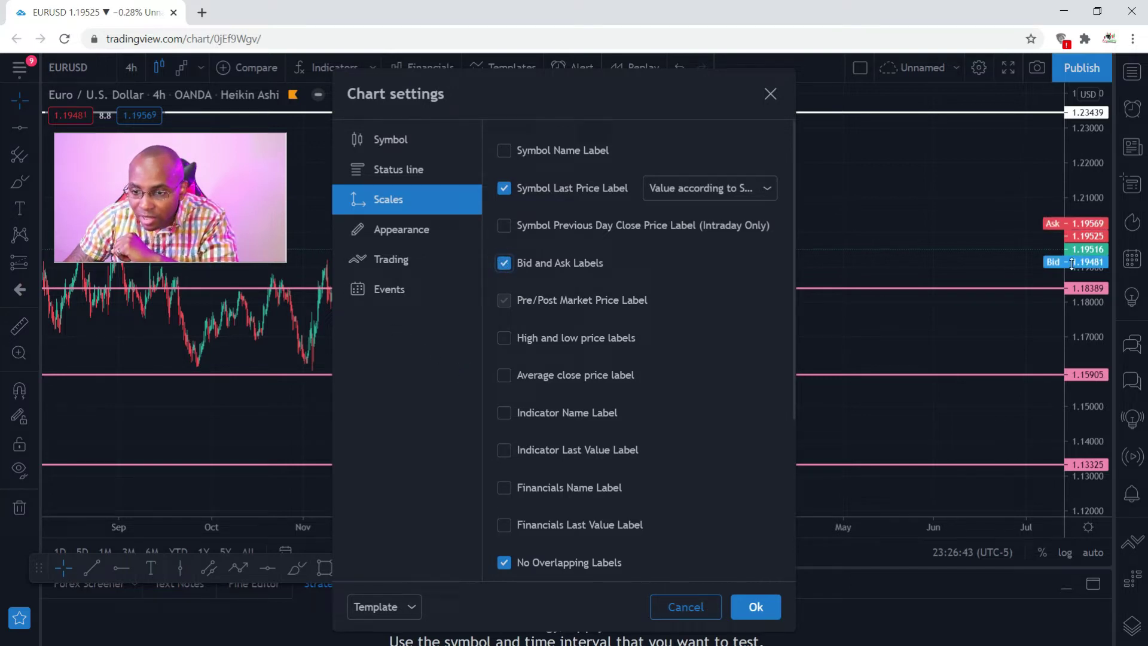
left_click(505, 265)
Turn the price-scale Currency label off and back on.
scroll(545, 283, "down", 3)
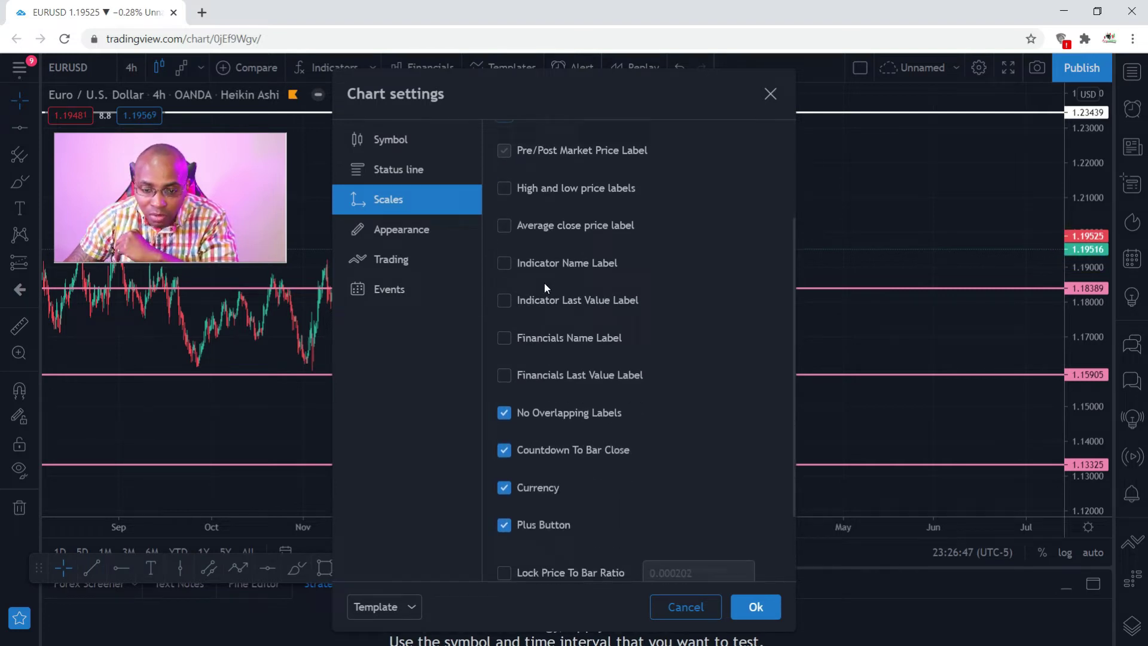
scroll(512, 335, "down", 2)
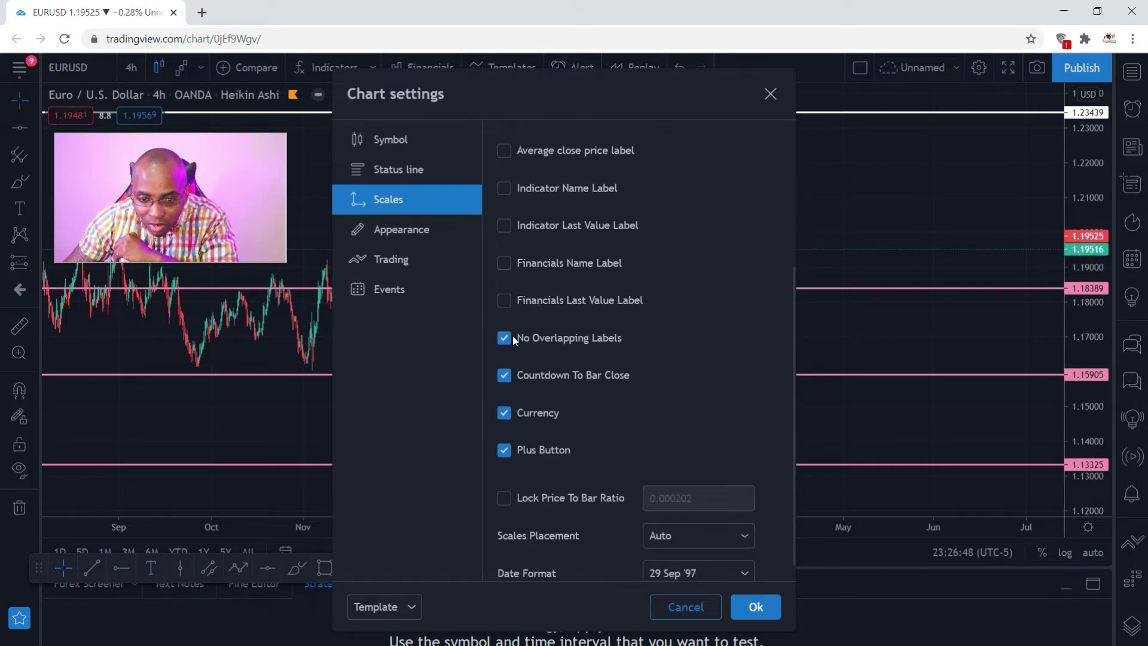
left_click(503, 267)
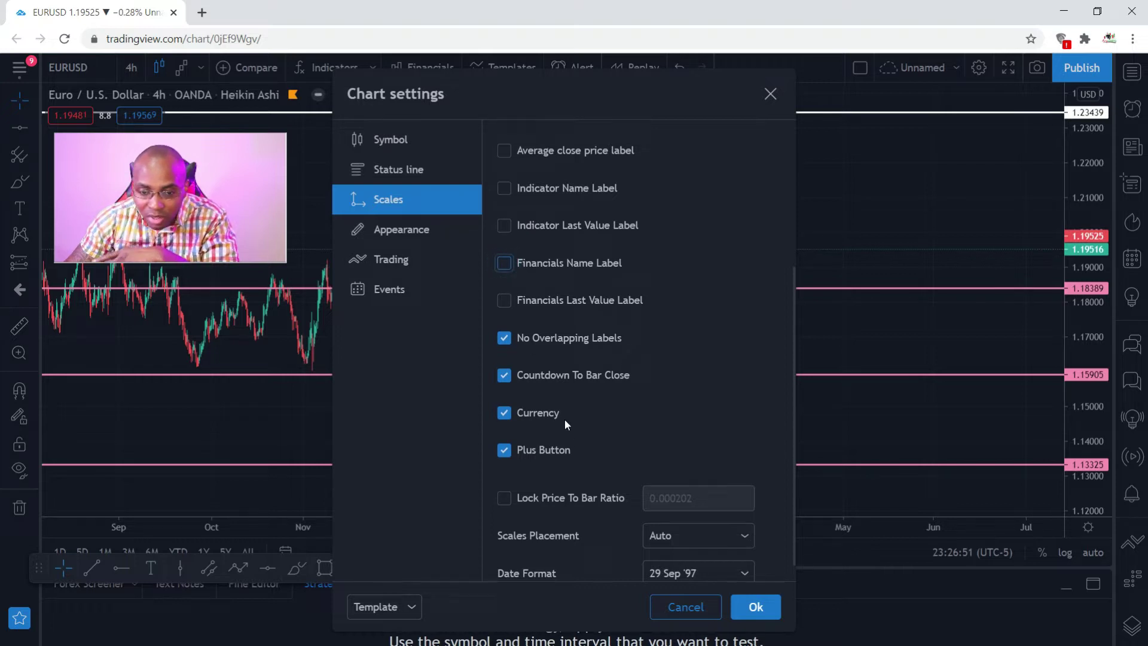
scroll(569, 448, "down", 1)
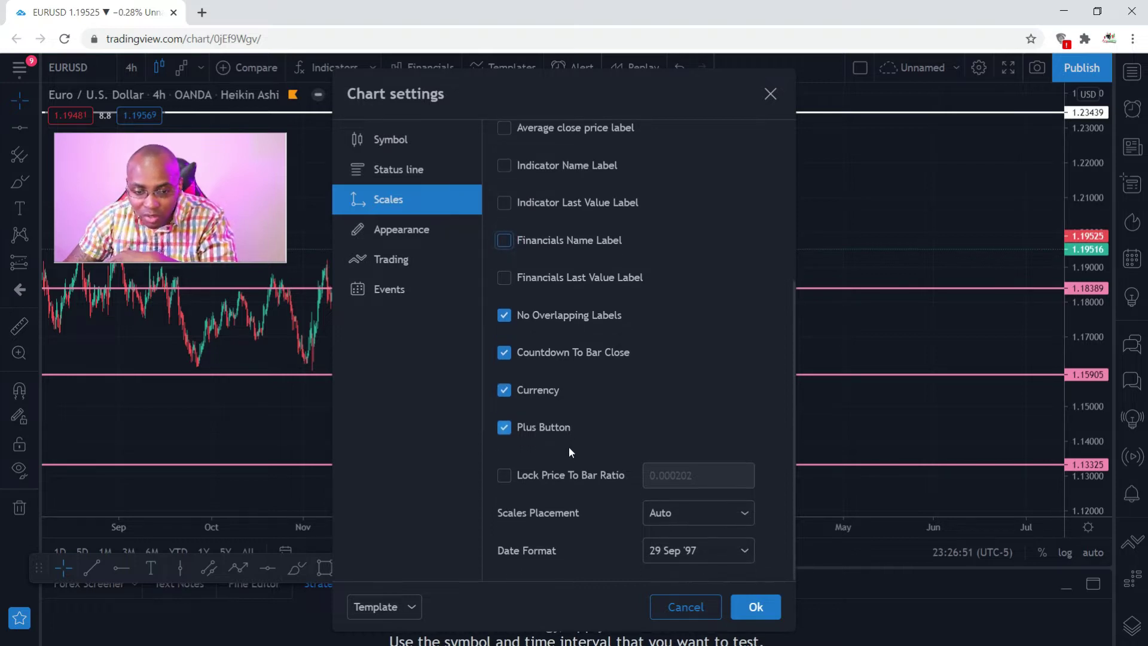
left_click(506, 389)
left_click(506, 390)
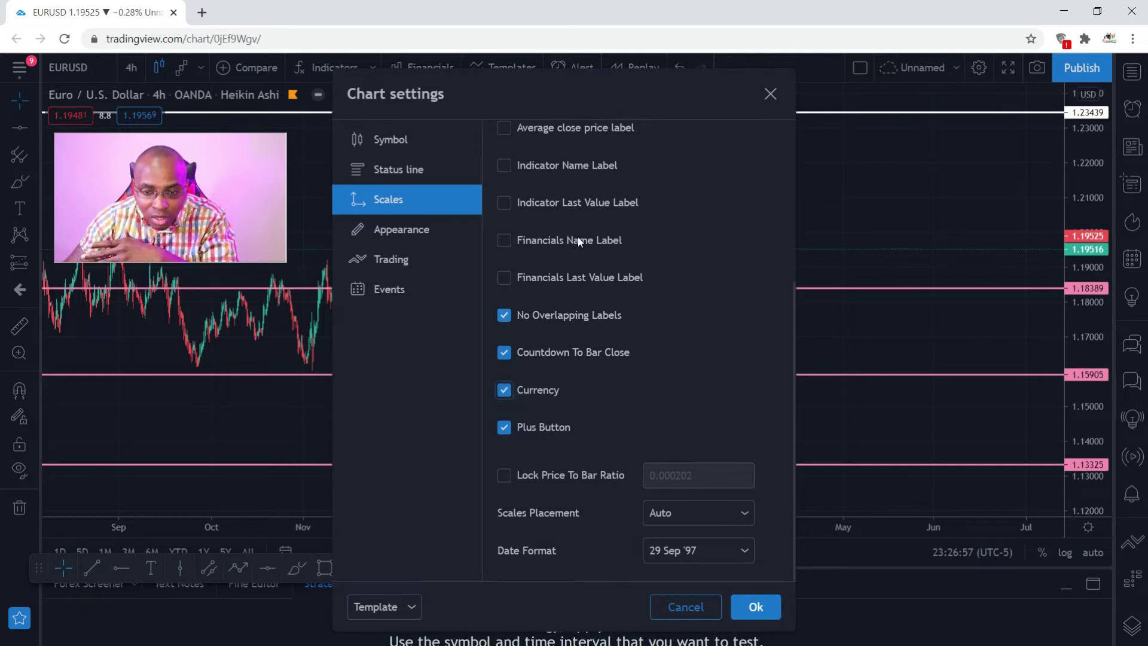
Drag the settings dialog aside to view the chart, then go to the Appearance tab.
left_click_drag(627, 83, 865, 122)
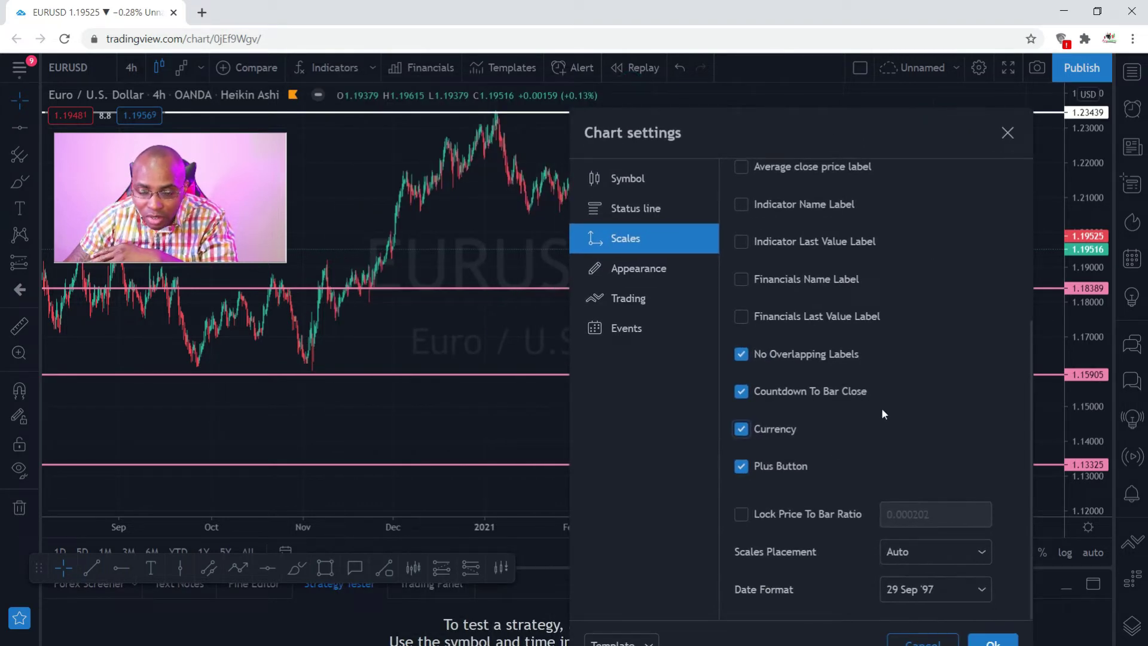
left_click(740, 430)
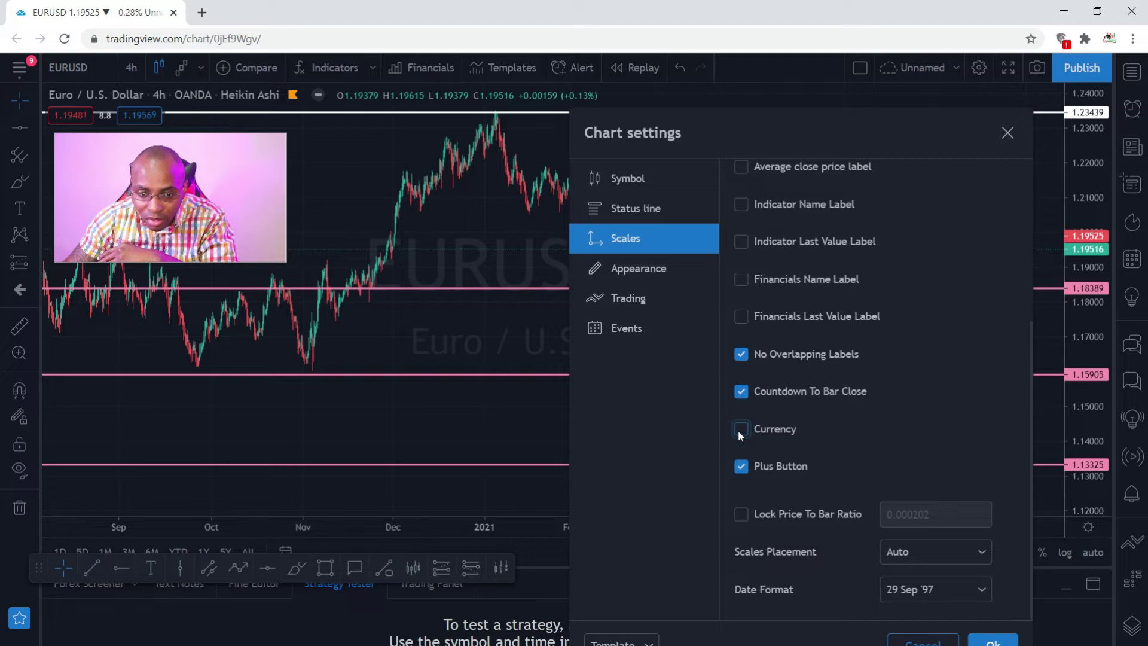
scroll(834, 447, "down", 1)
scroll(834, 447, "up", 1)
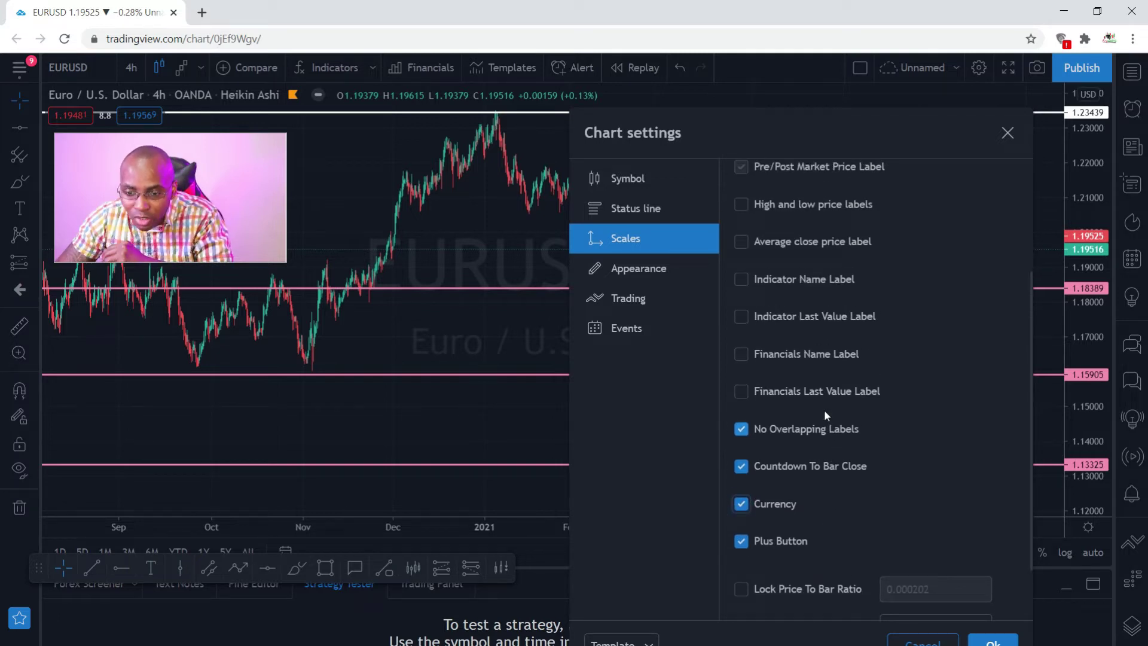
scroll(824, 410, "up", 1)
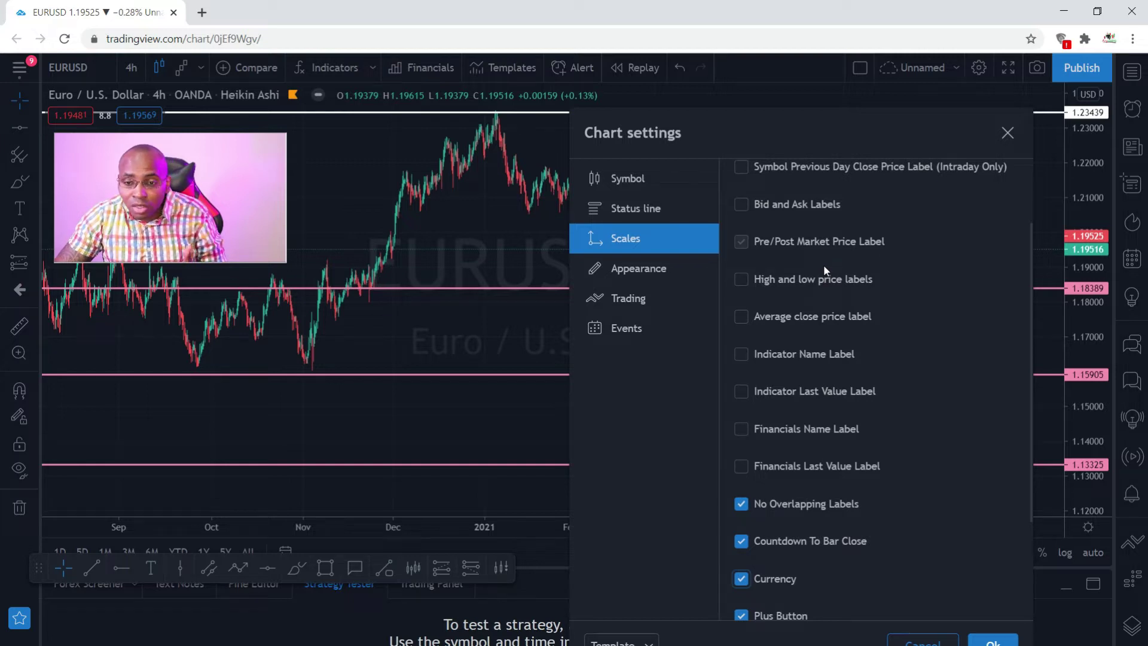
scroll(832, 260, "up", 2)
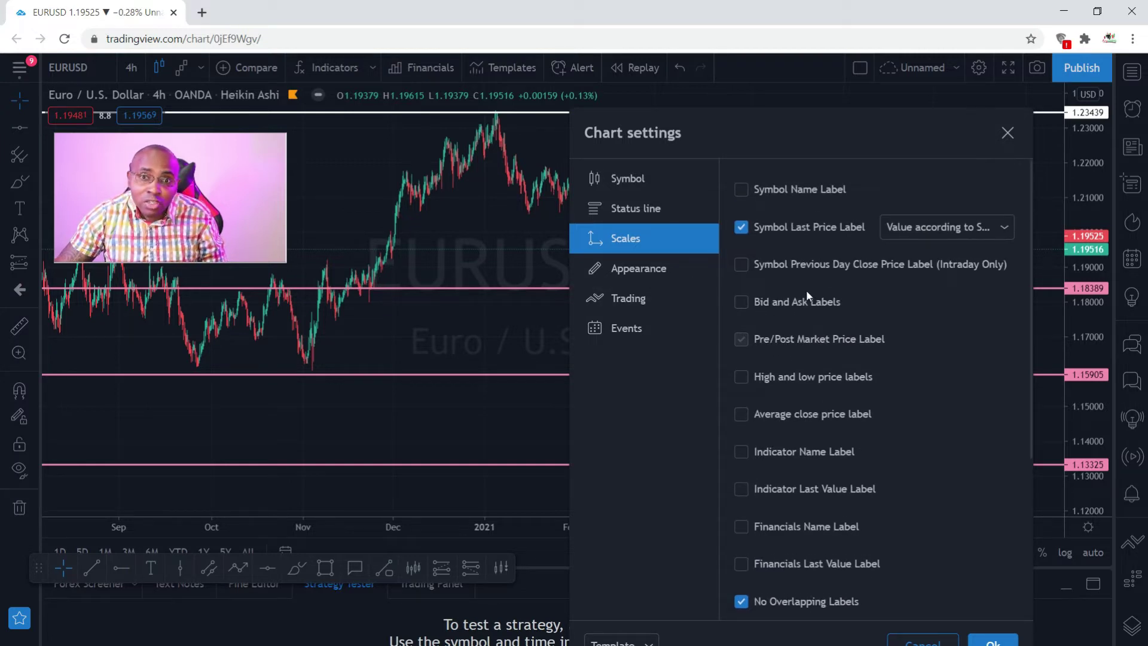
left_click(662, 272)
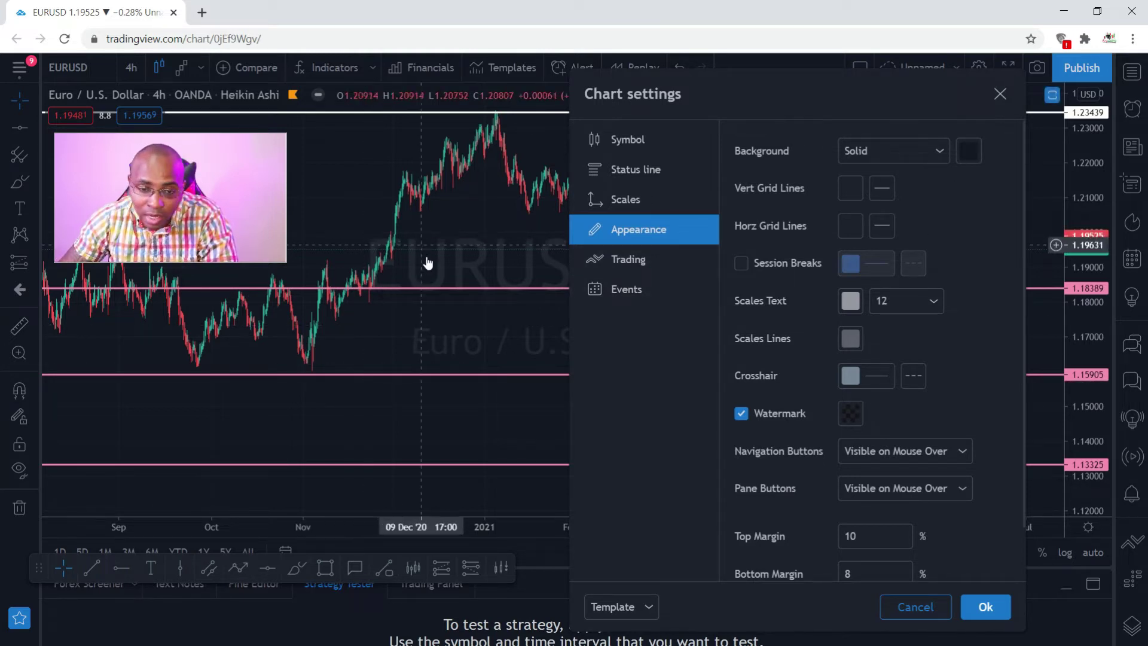
Try white, yellow and blue backgrounds, settling on a light red chart background.
left_click(971, 149)
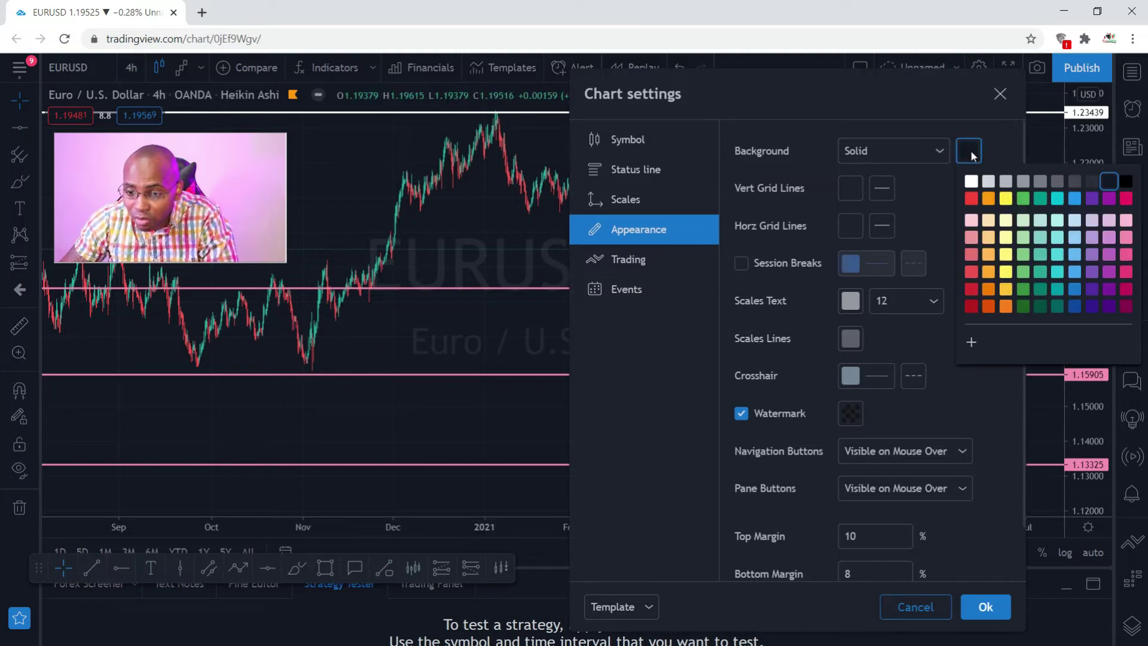
left_click(971, 181)
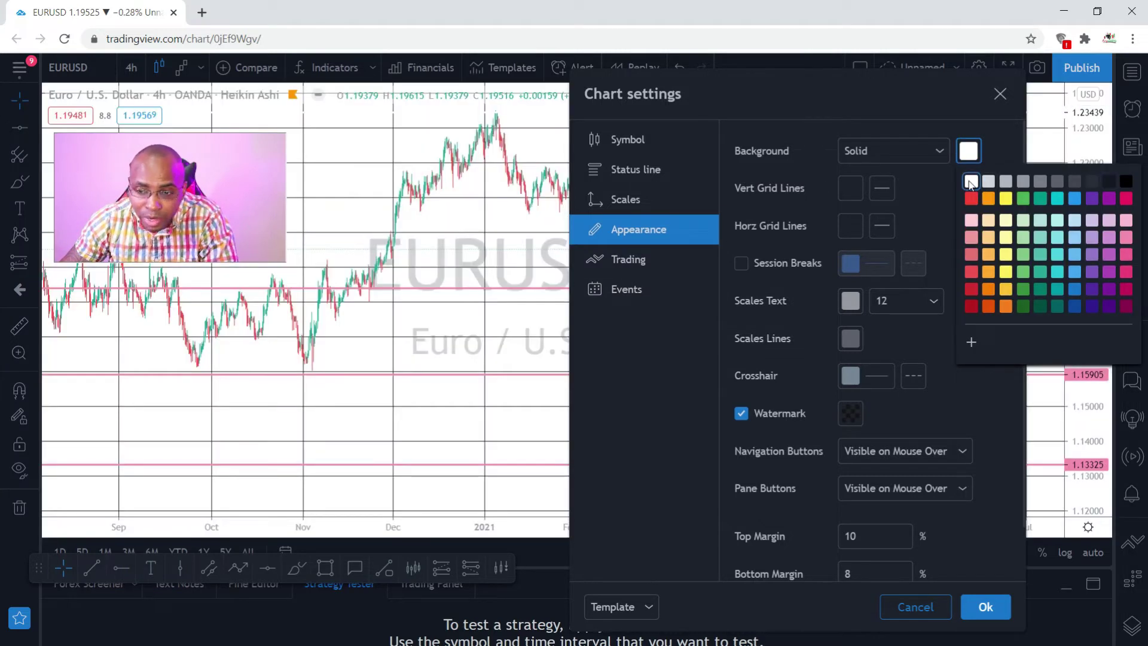
left_click(1007, 199)
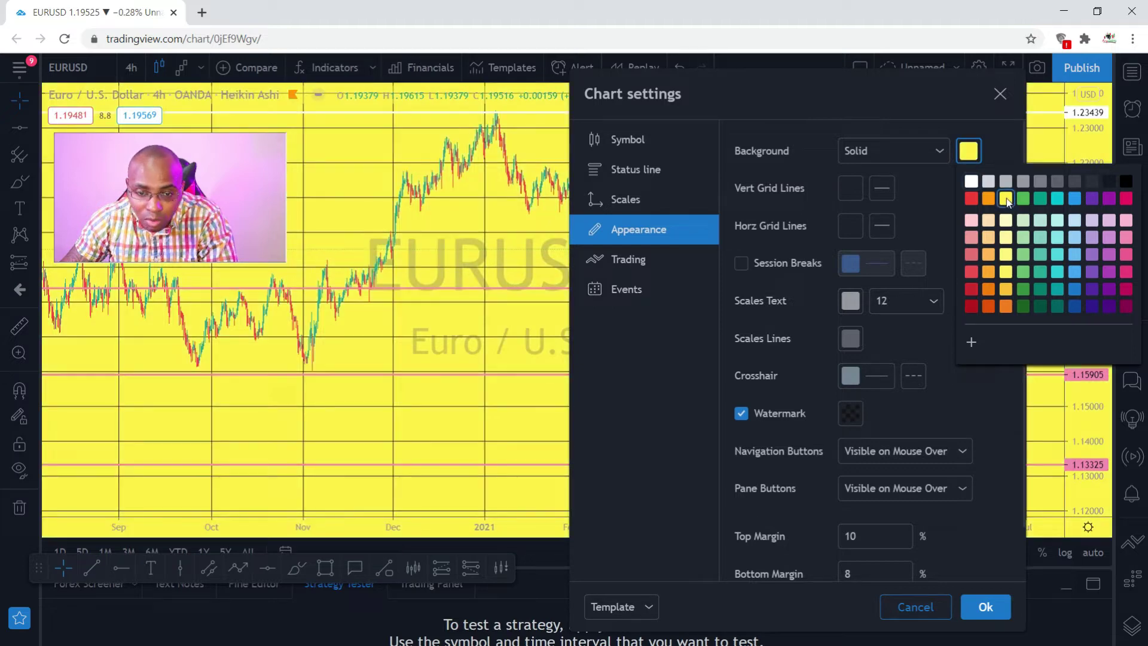
left_click(1077, 198)
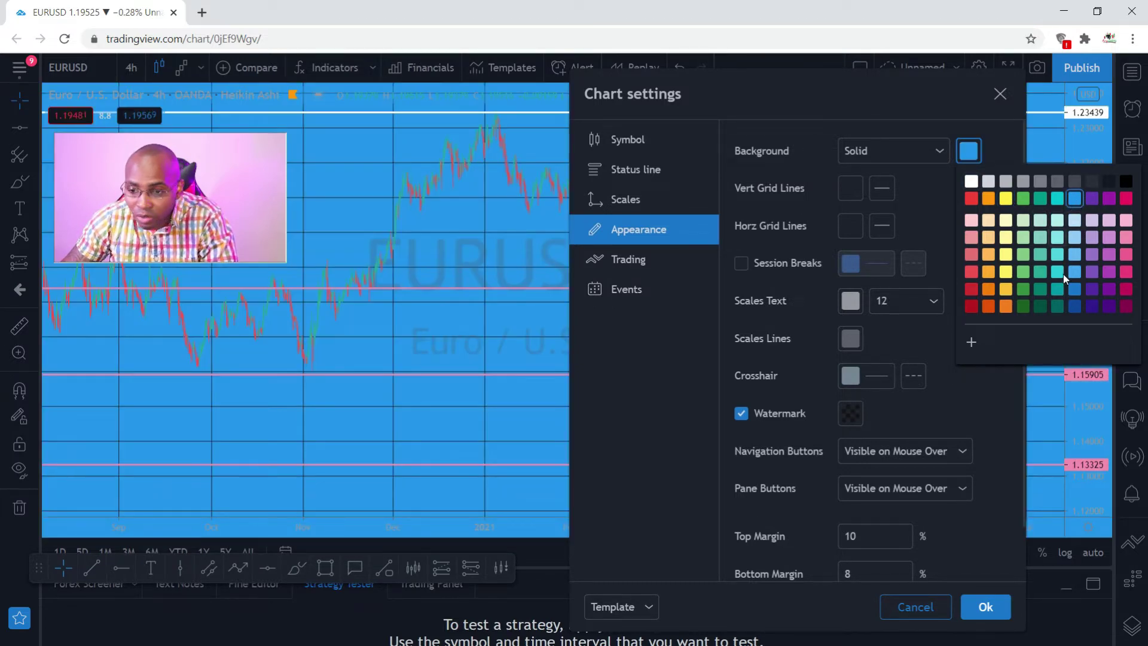
left_click(971, 255)
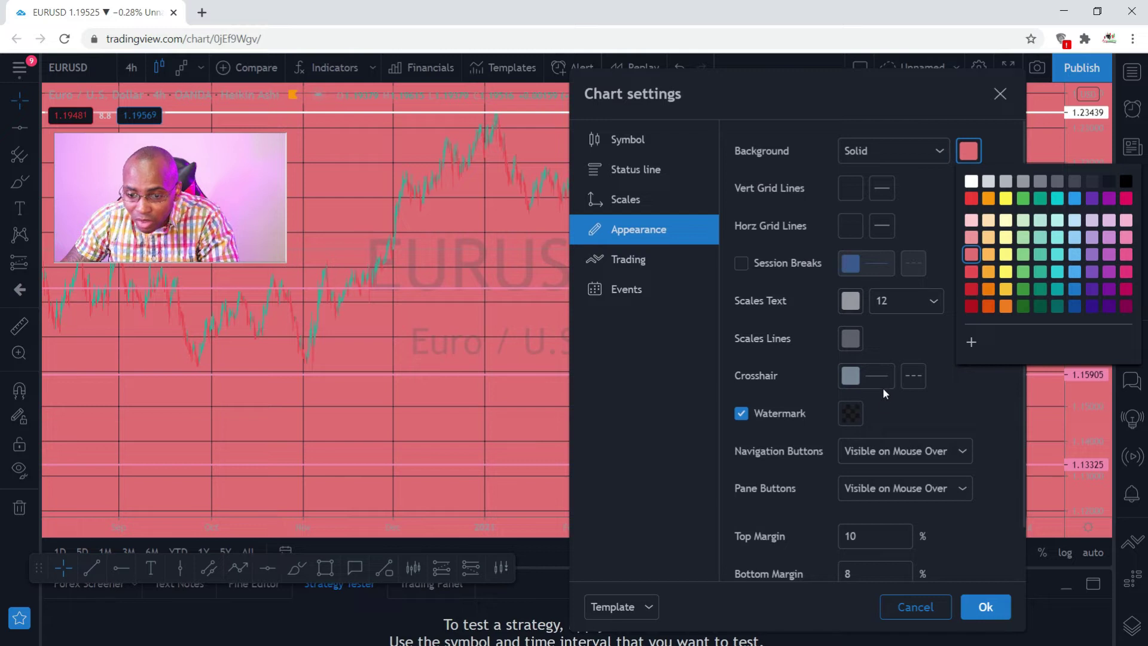
Close the background palette, then open and dismiss the Watermark colour choices.
left_click(677, 374)
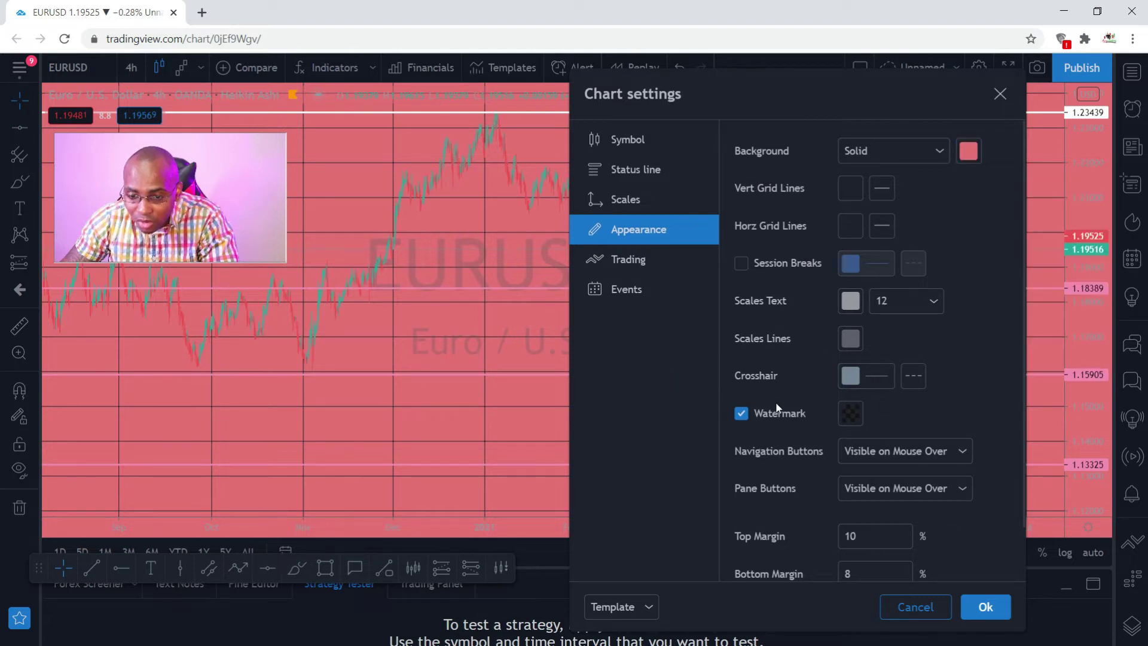
scroll(778, 407, "down", 1)
left_click(851, 352)
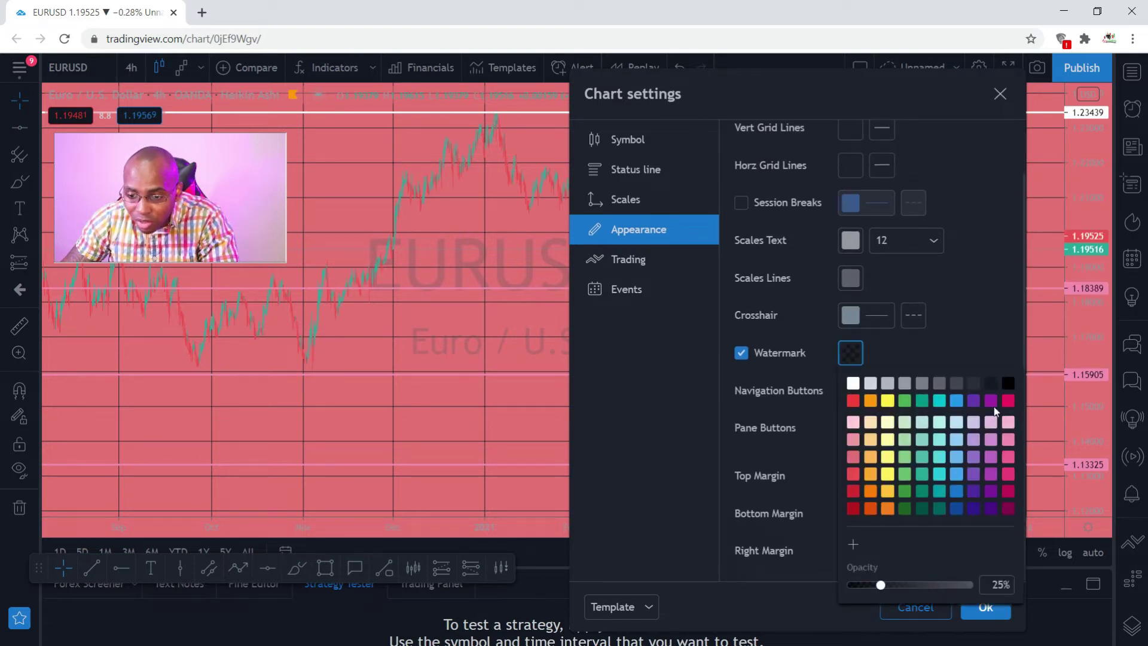
left_click(619, 444)
scroll(834, 335, "up", 1)
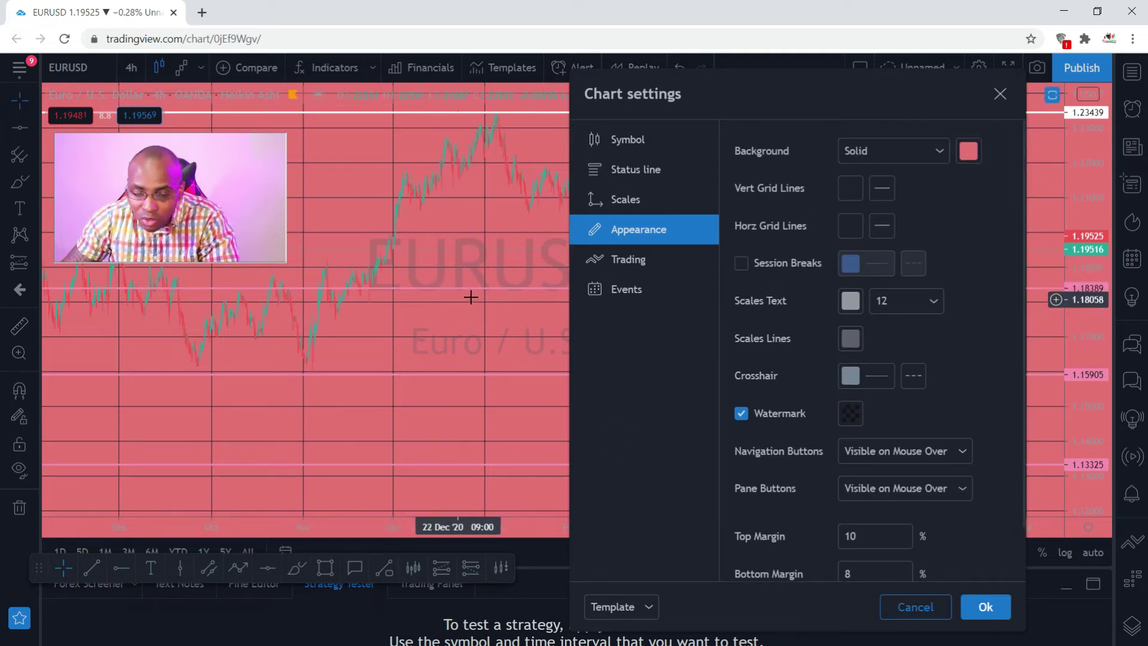
Turn the symbol watermark off and back on, then switch to the Trading tab.
scroll(783, 418, "down", 1)
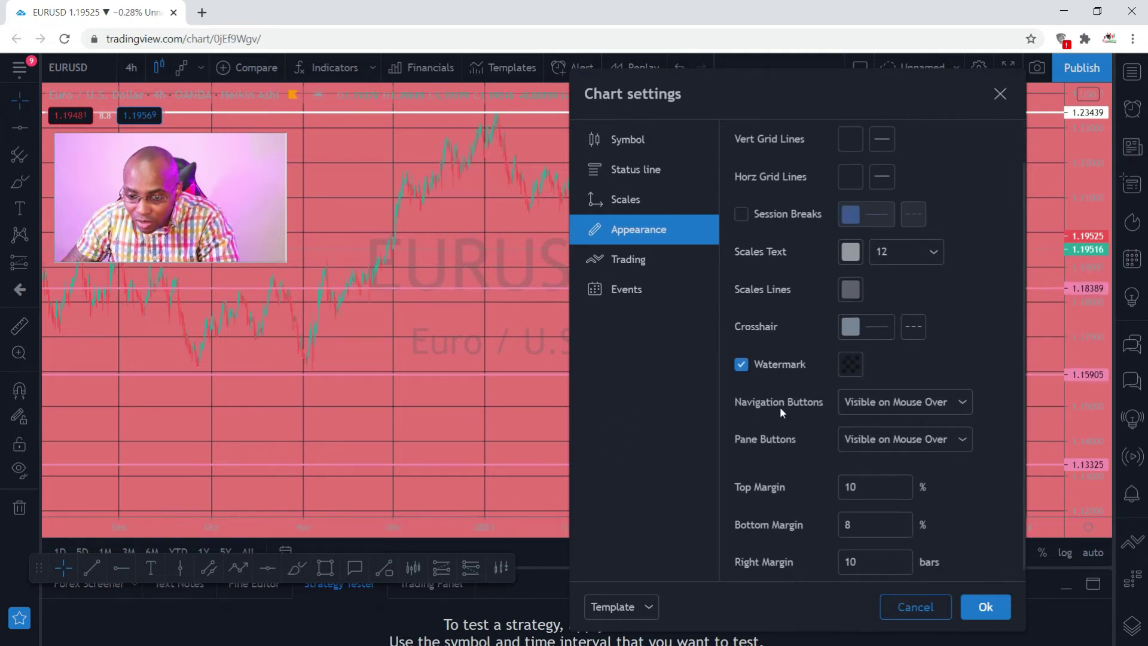
left_click(743, 354)
left_click(741, 353)
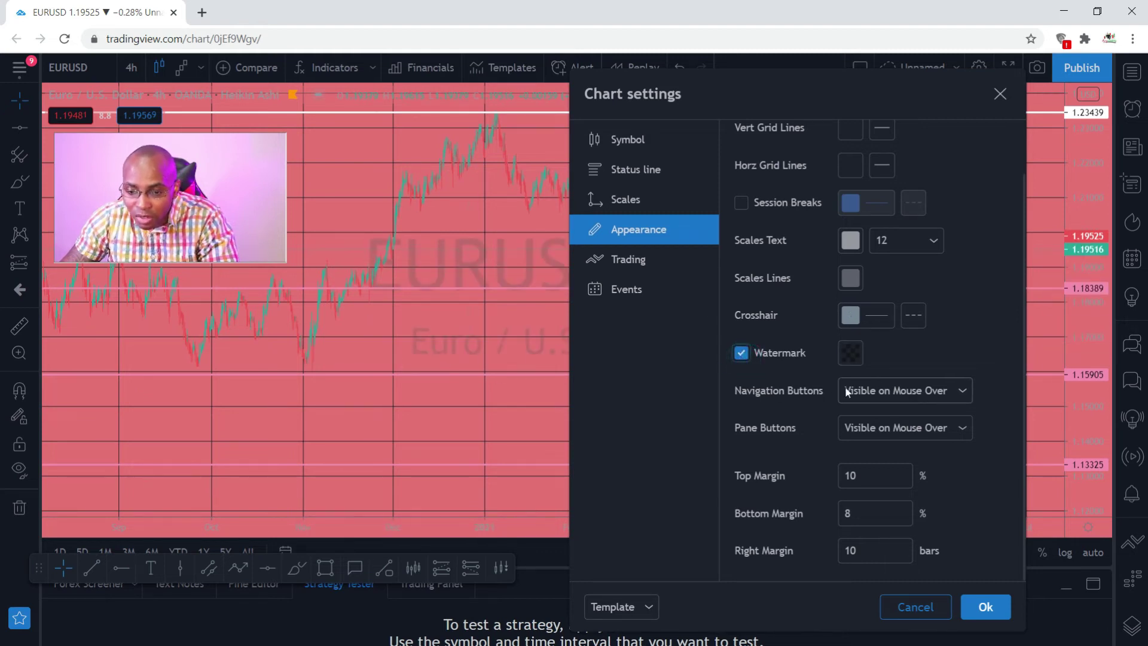
left_click(652, 259)
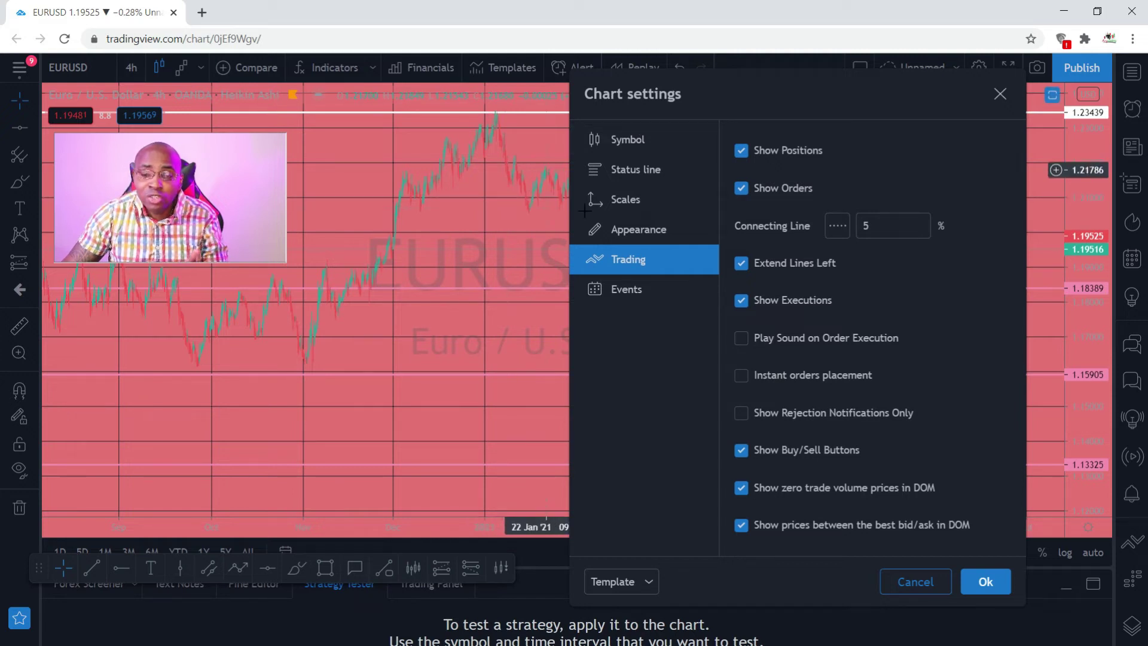
left_click(900, 583)
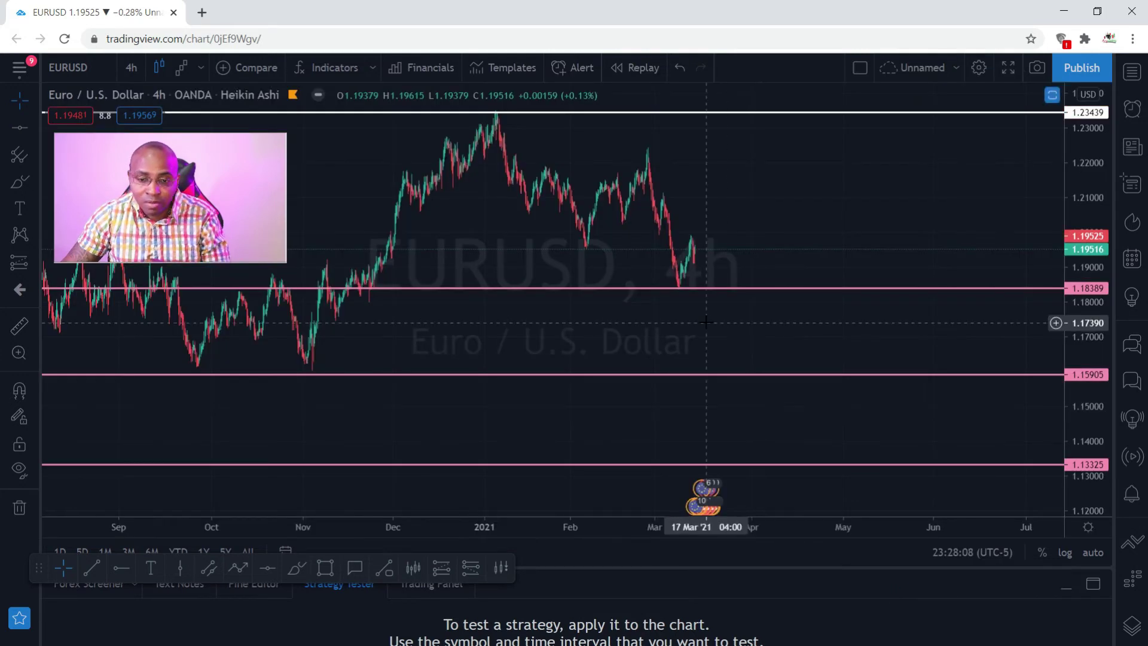